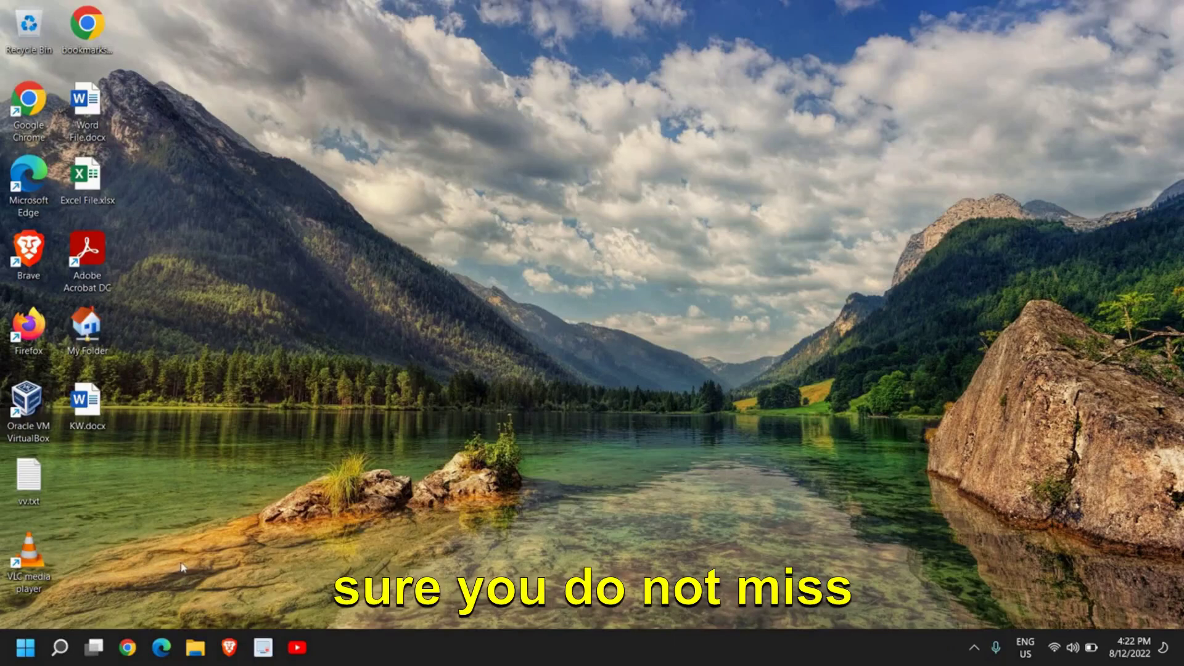
- Open the Windows Run dialog
{"action": "right_click", "coordinate": [27, 647]}
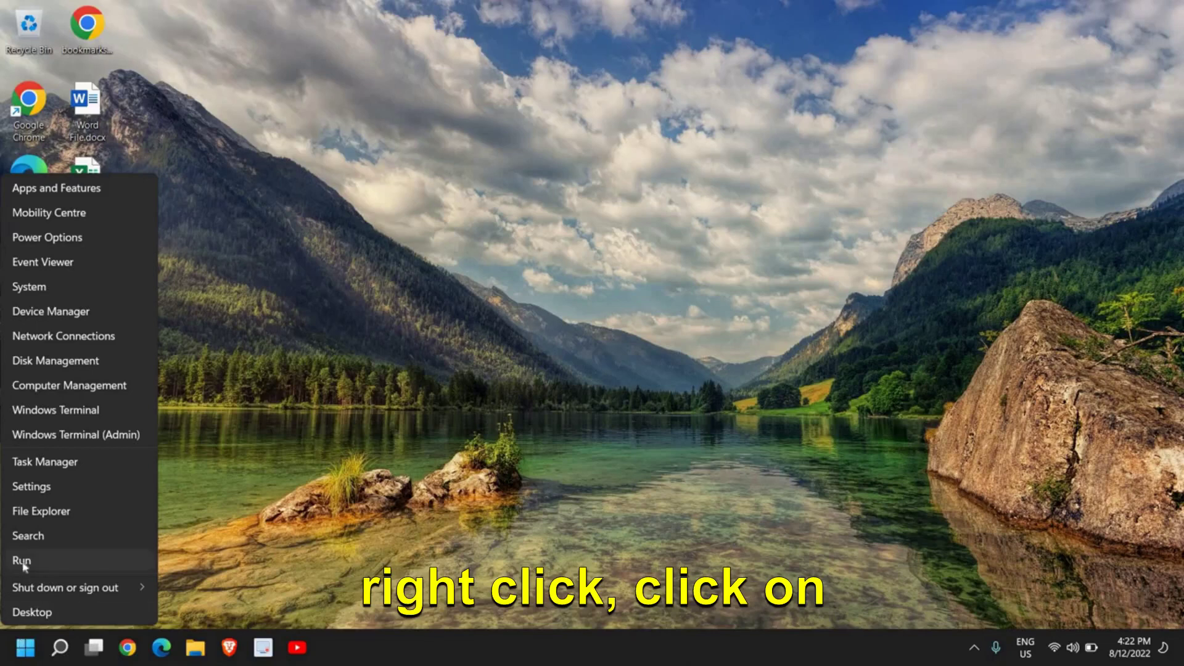
{"action": "left_click", "coordinate": [502, 545]}
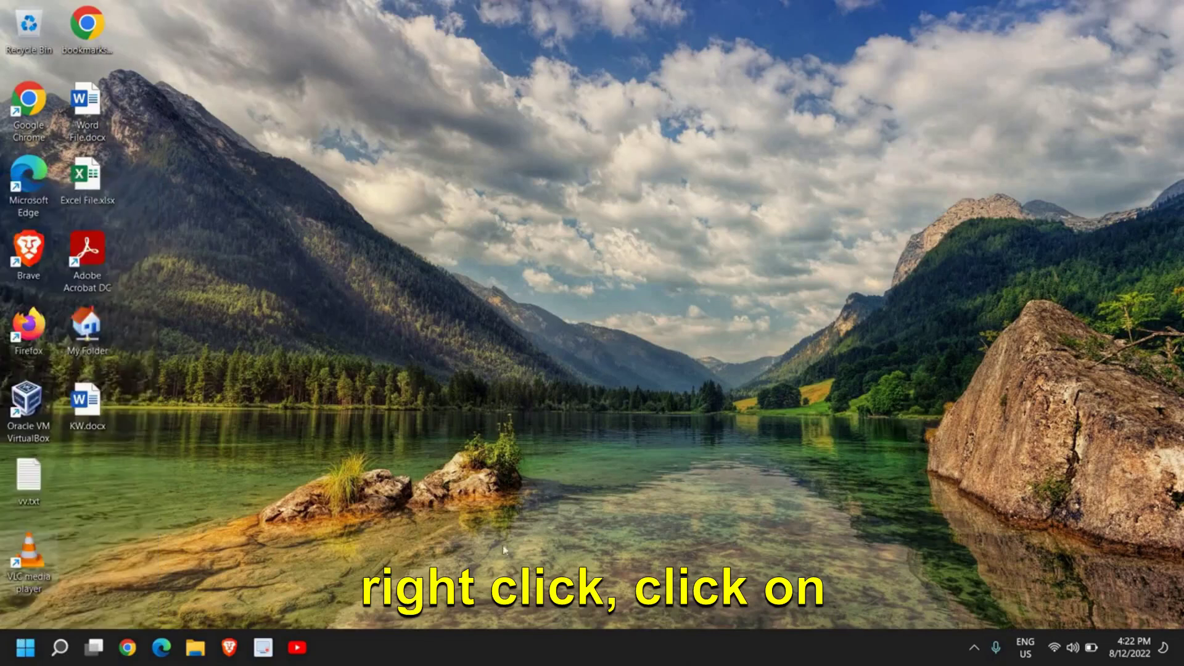
{"action": "type", "text": "c"}
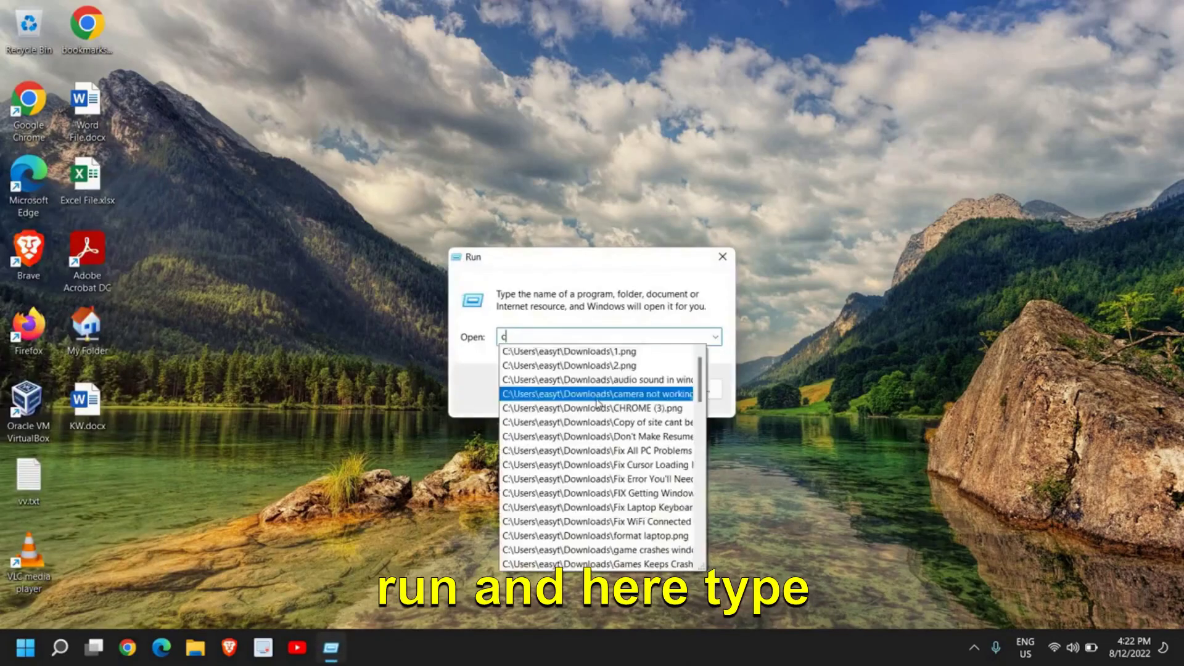
{"action": "type", "text": "le"}
{"action": "key", "text": "Down"}
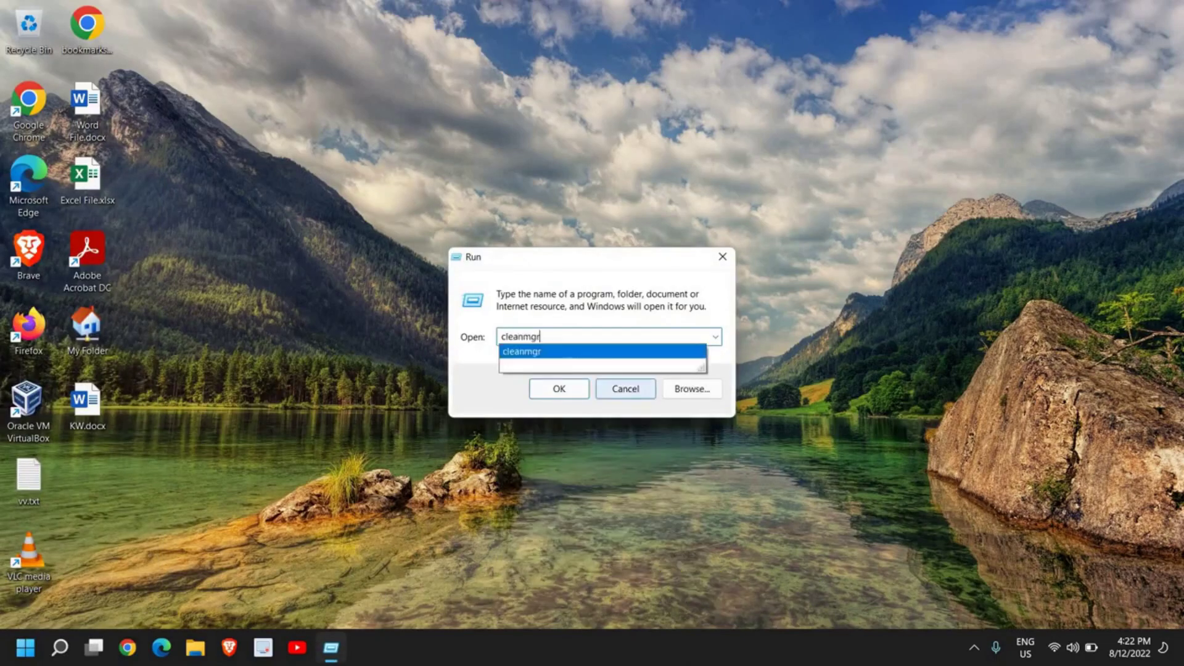
{"action": "key", "text": "Escape"}
- Open the Windows Temp folder by running temp
{"action": "type", "text": "temp"}
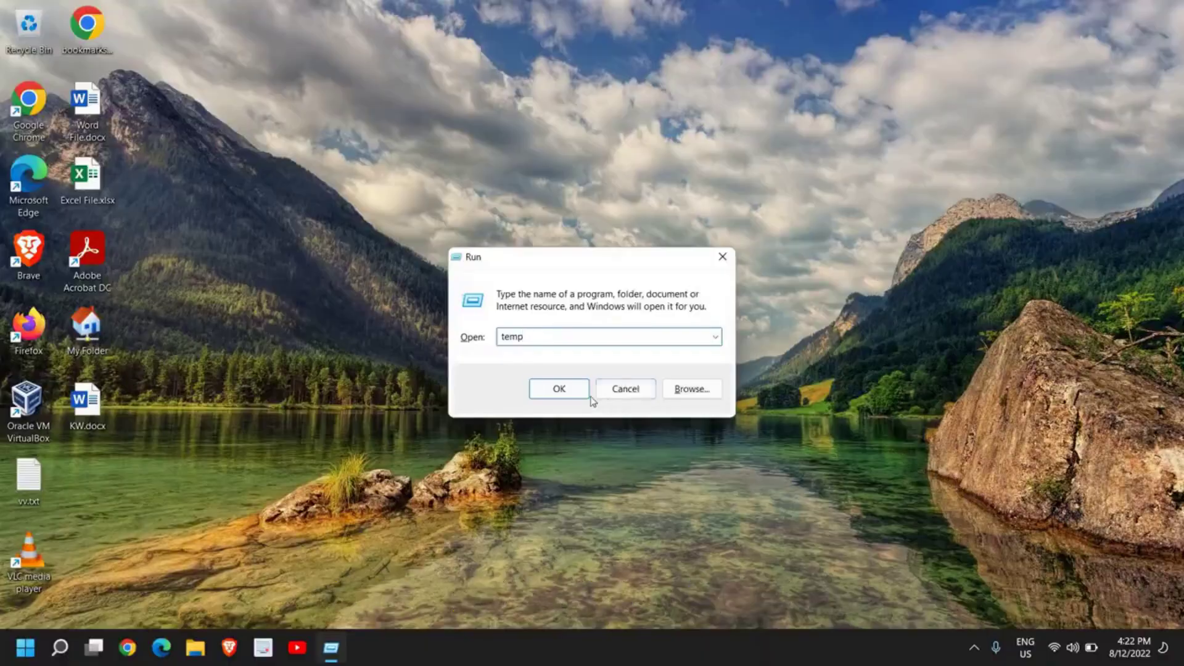
{"action": "left_click", "coordinate": [582, 394]}
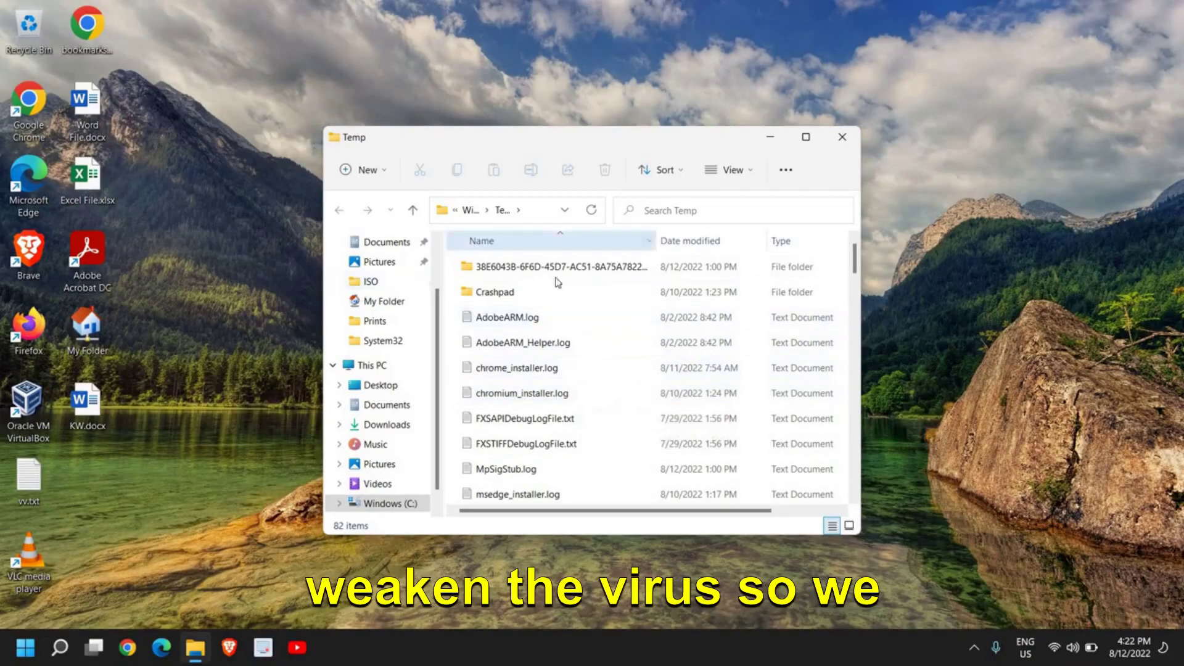
- Permanently delete all items in the Windows Temp folder, skipping the first file in use and dismissing the remaining prompt, and close the folder
{"action": "left_click", "coordinate": [524, 343]}
{"action": "key", "text": "ctrl+a"}
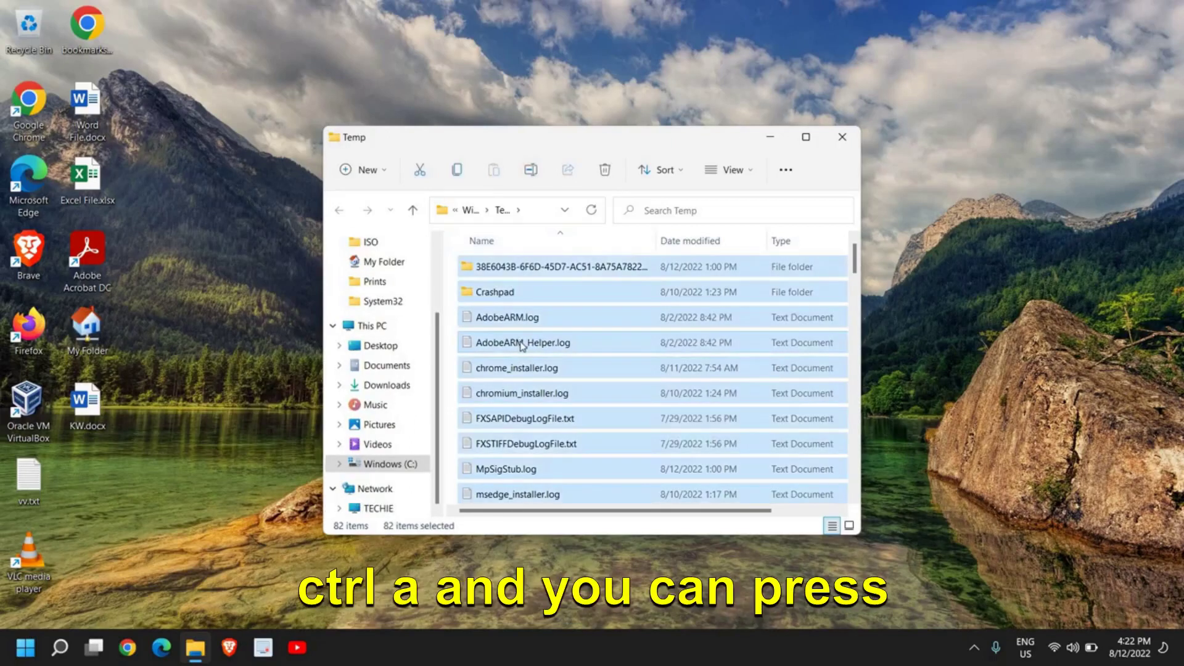
{"action": "key", "text": "shift+Delete"}
{"action": "key", "text": "Return"}
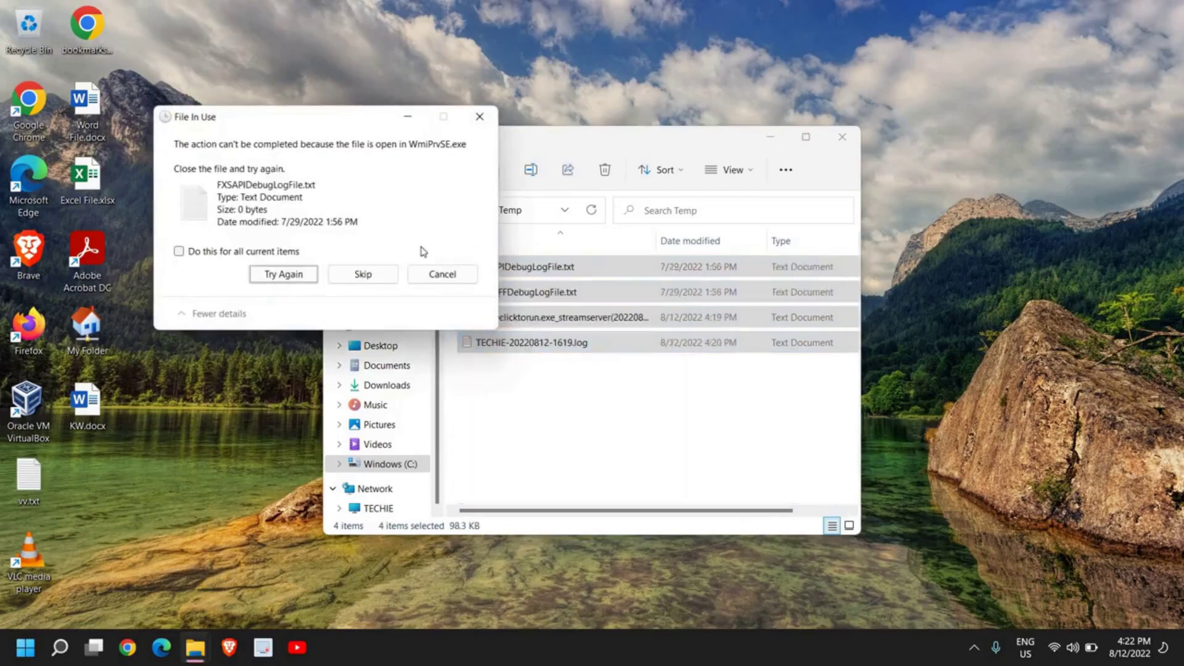
{"action": "left_click", "coordinate": [364, 274]}
{"action": "left_click", "coordinate": [479, 116]}
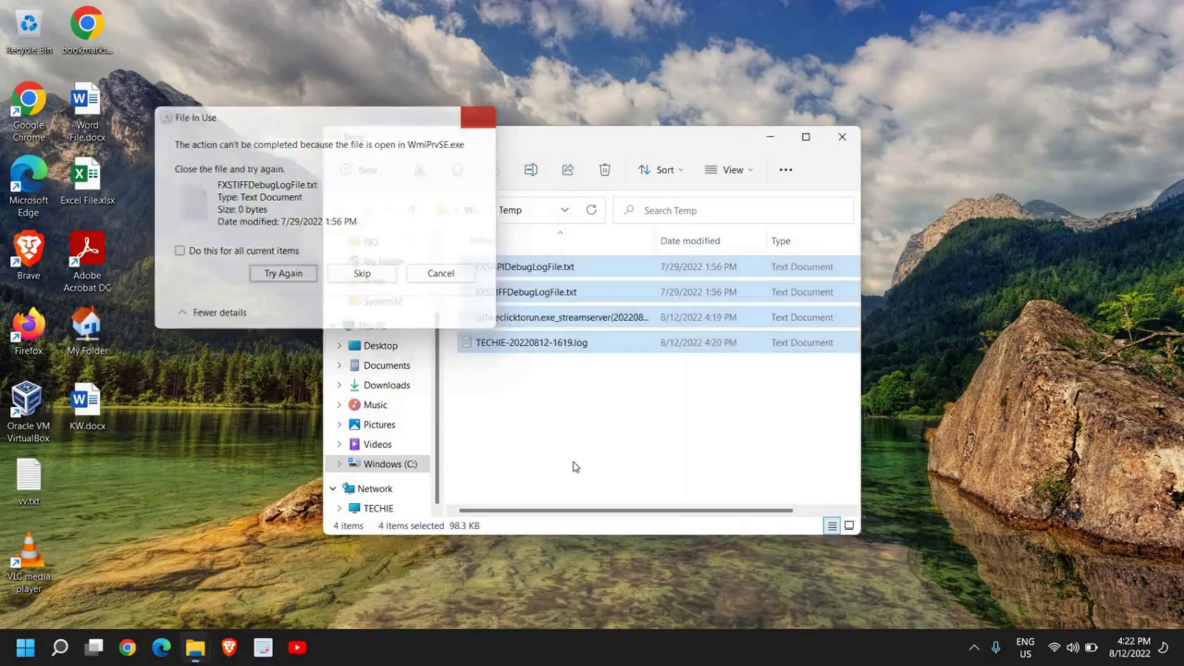
{"action": "left_click", "coordinate": [591, 479]}
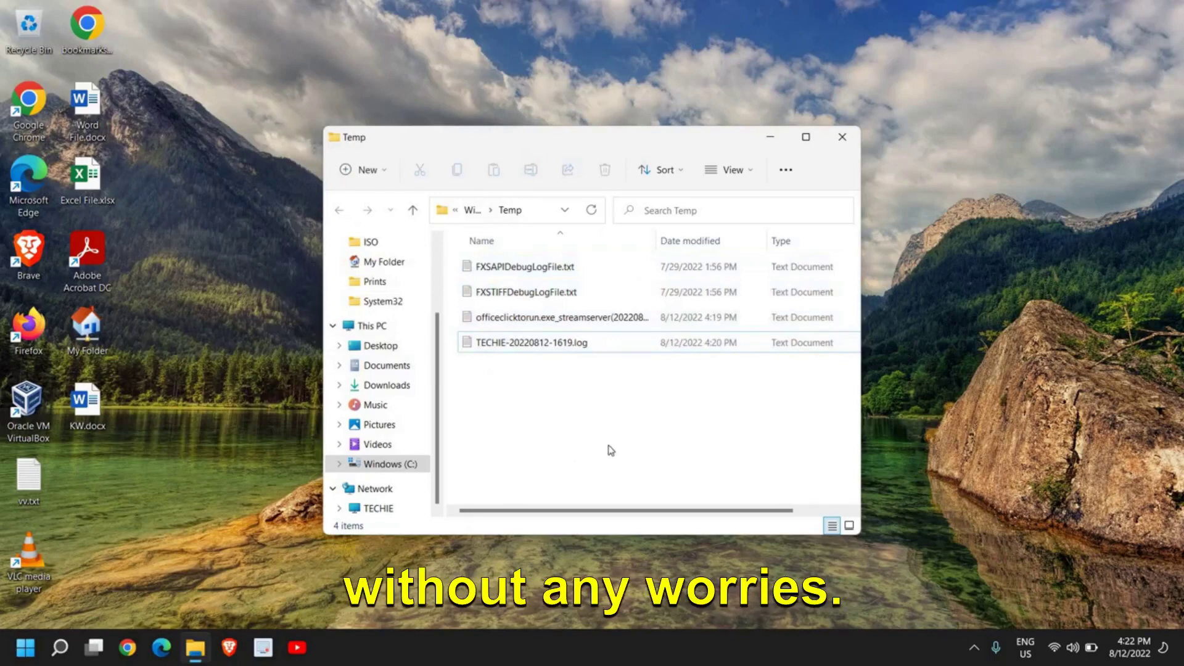
{"action": "left_click", "coordinate": [842, 138]}
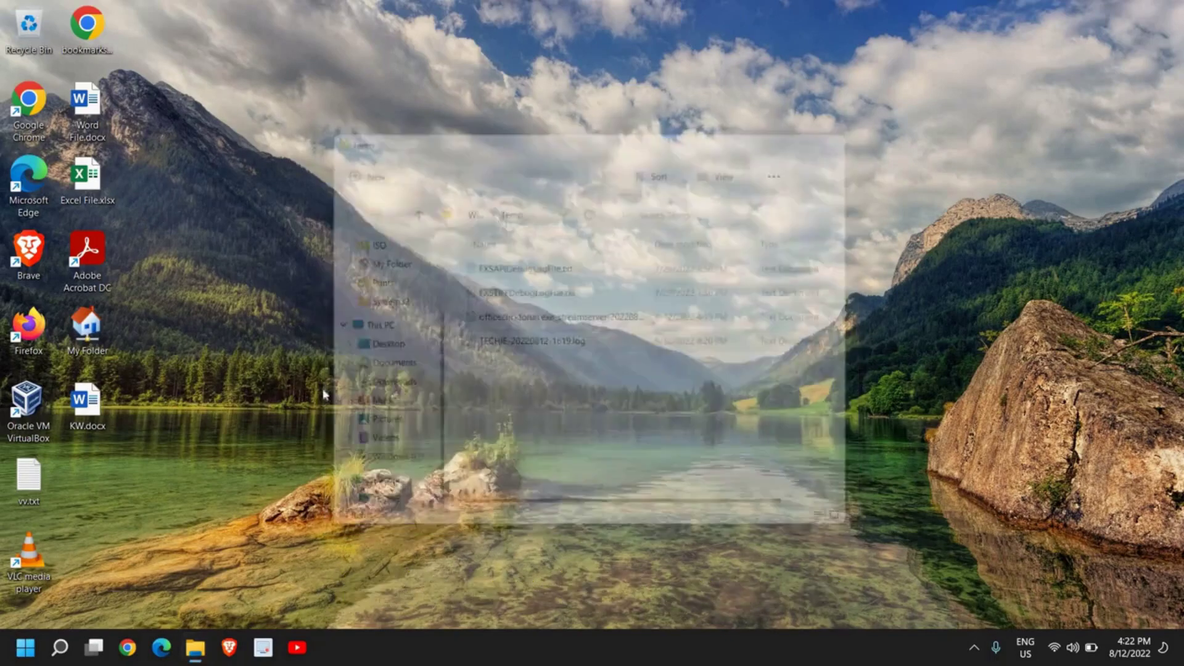
- Open the user's local Temp folder by running %temp% from the Run dialog
{"action": "right_click", "coordinate": [16, 647]}
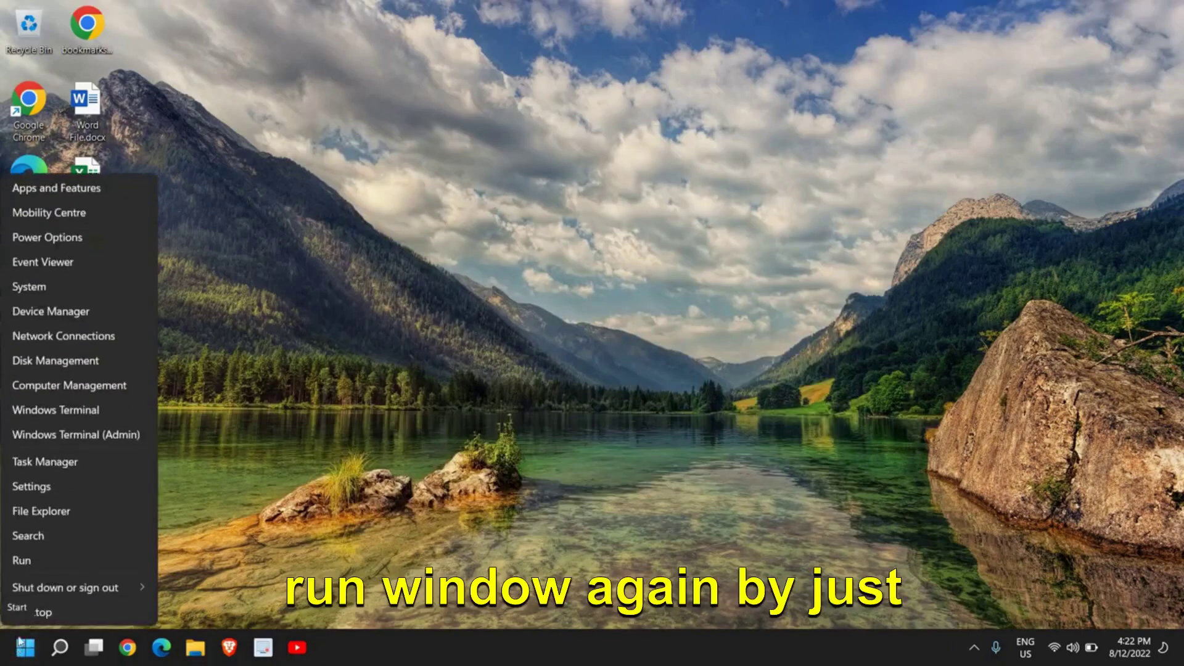
{"action": "left_click", "coordinate": [46, 563]}
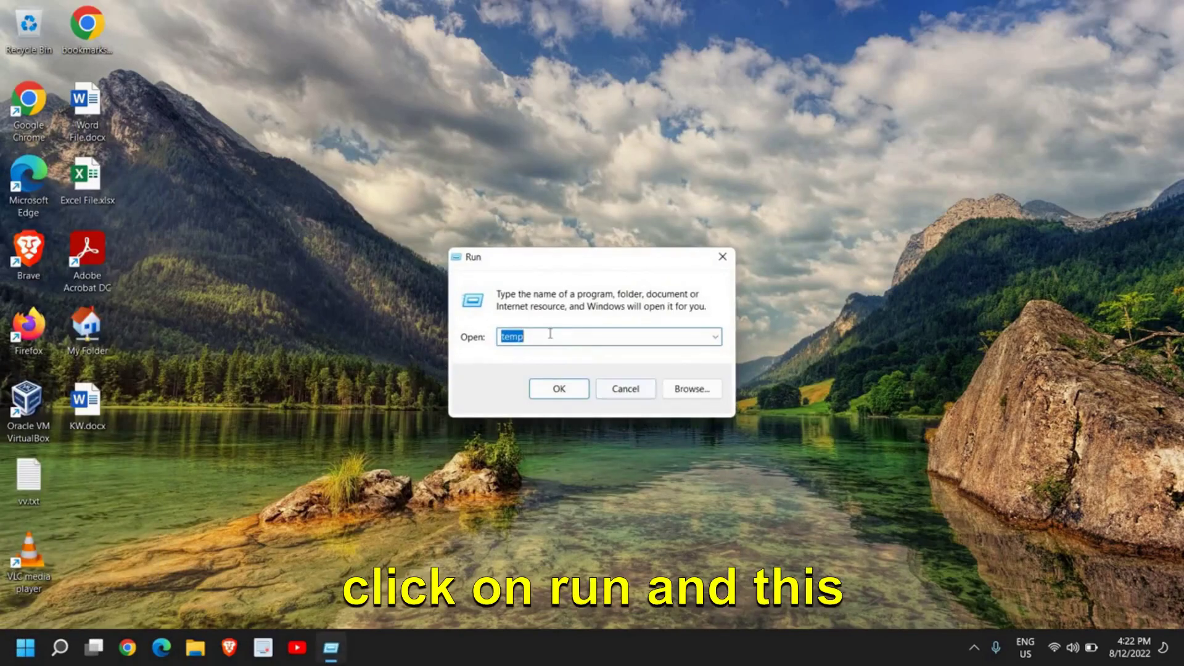
{"action": "type", "text": "temp"}
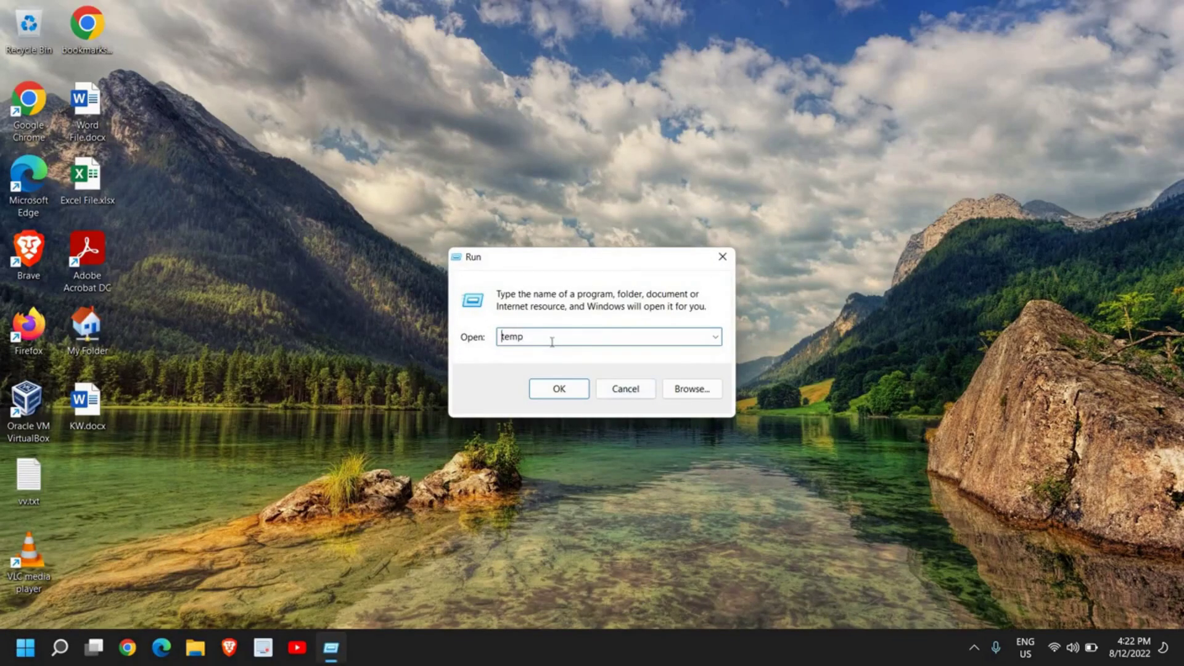
{"action": "type", "text": "%"}
{"action": "key", "text": "End"}
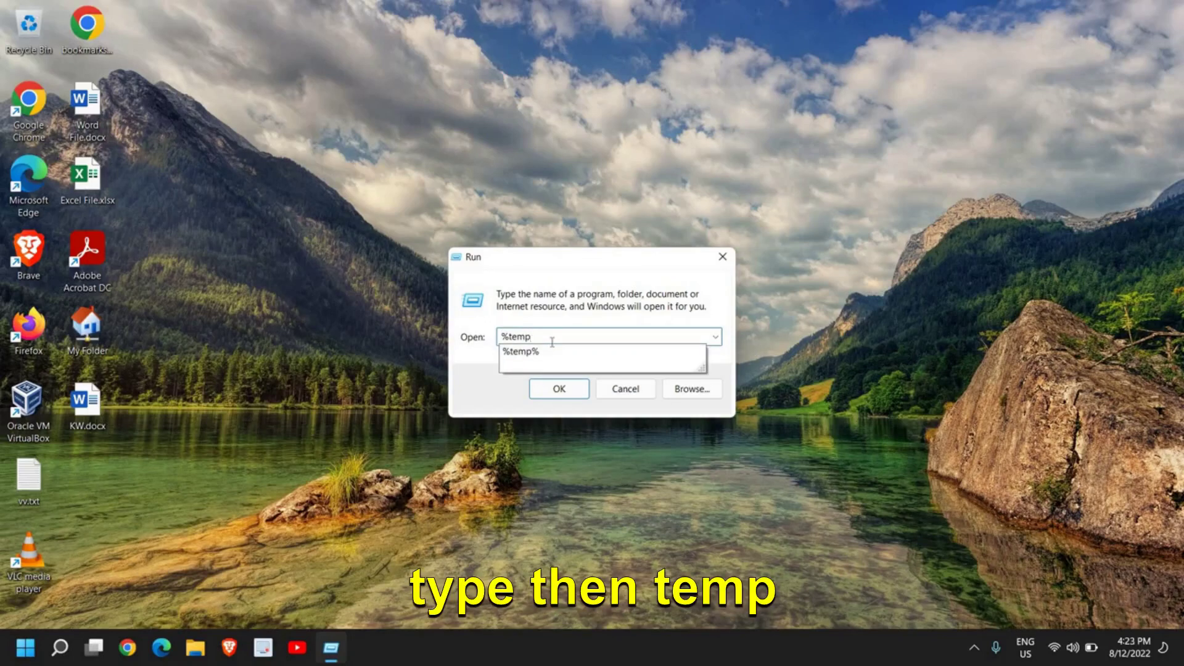
{"action": "type", "text": "%"}
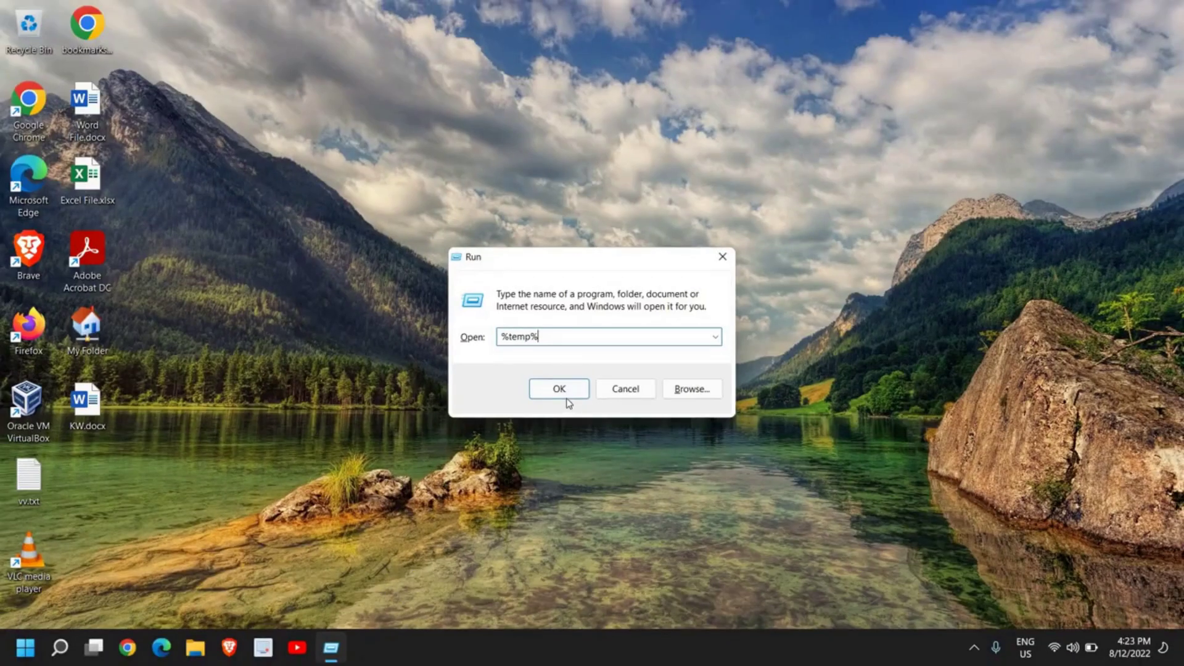
{"action": "left_click", "coordinate": [571, 437]}
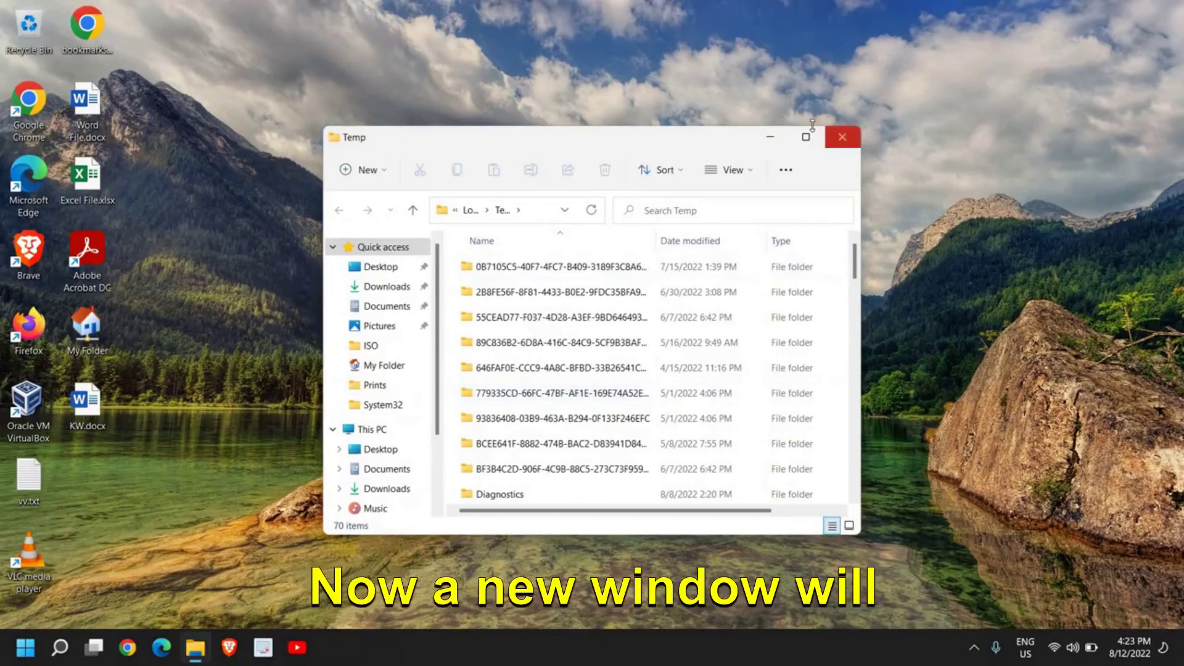
- Permanently delete all items in the local Temp folder, allowing administrator deletion of msdtadmin, stop at the file in use, and close the folder
{"action": "left_click", "coordinate": [805, 139]}
{"action": "left_click", "coordinate": [178, 269]}
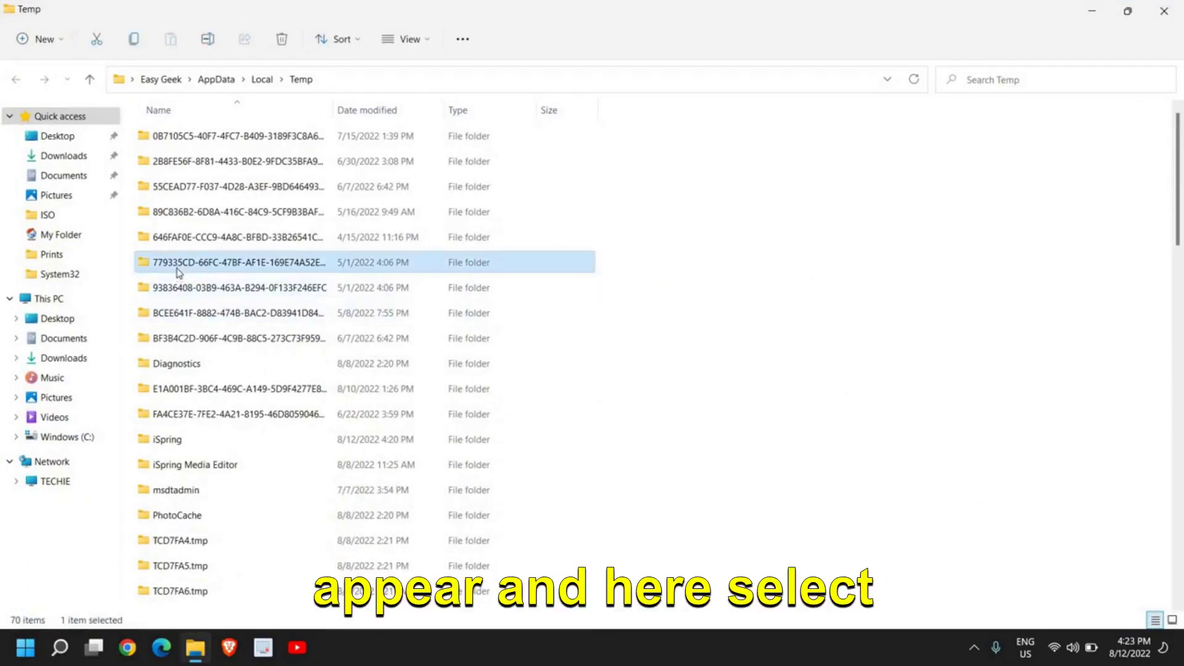
{"action": "key", "text": "ctrl+a"}
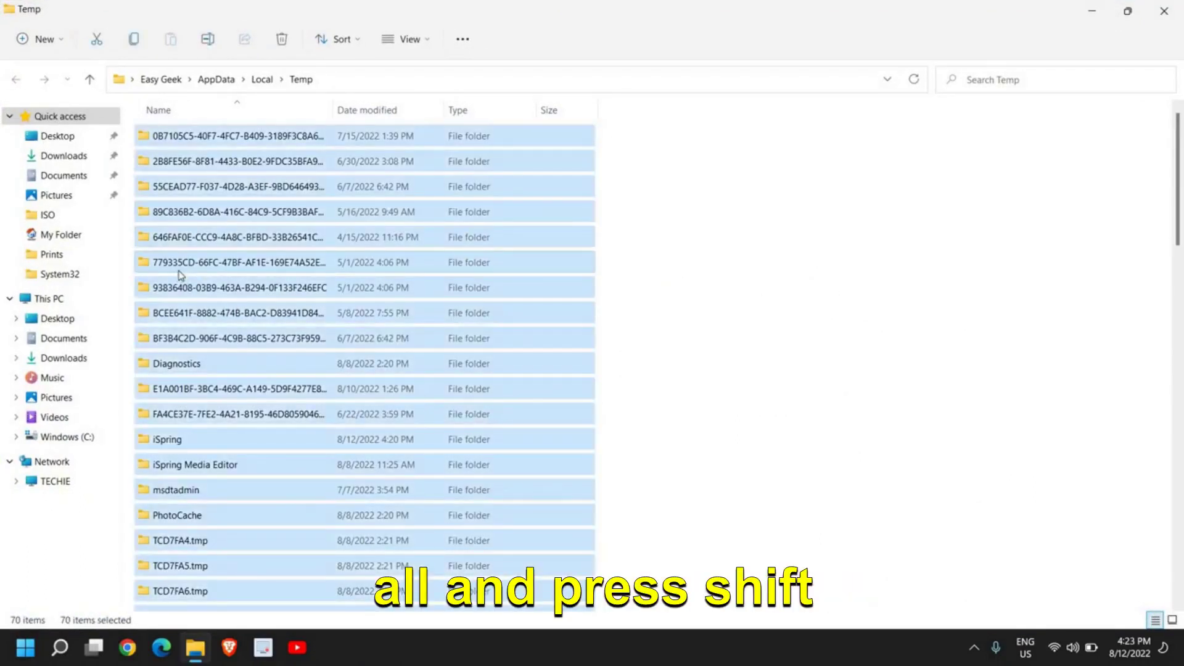
{"action": "key", "text": "shift+Delete"}
{"action": "key", "text": "Return"}
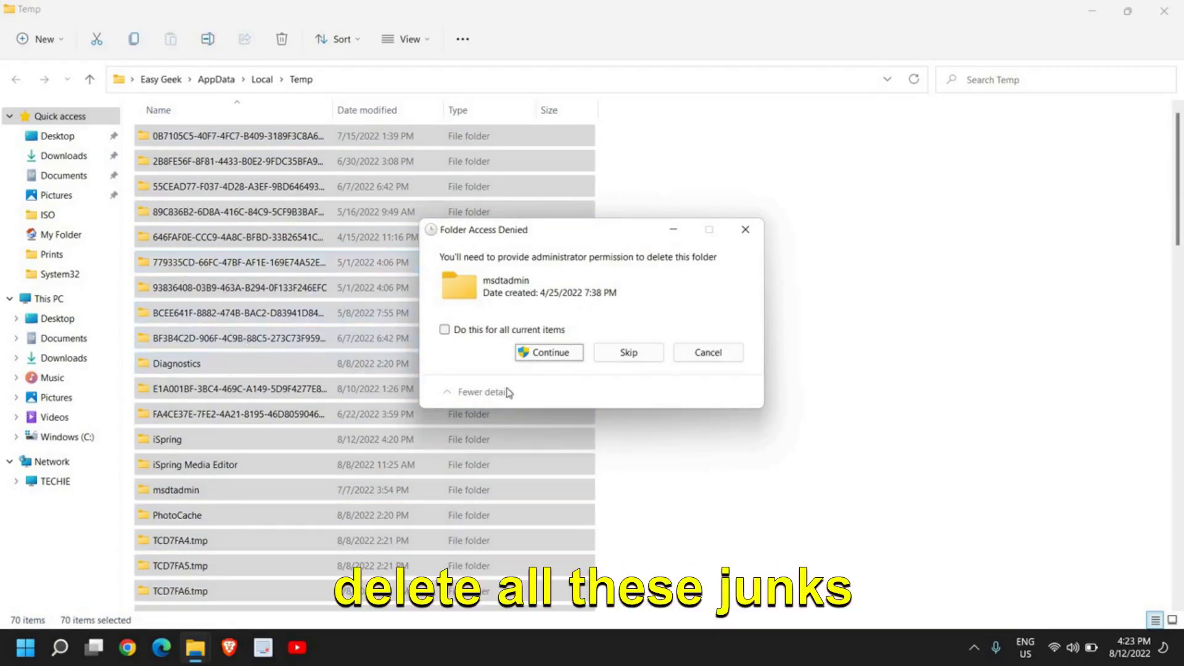
{"action": "left_click", "coordinate": [540, 355]}
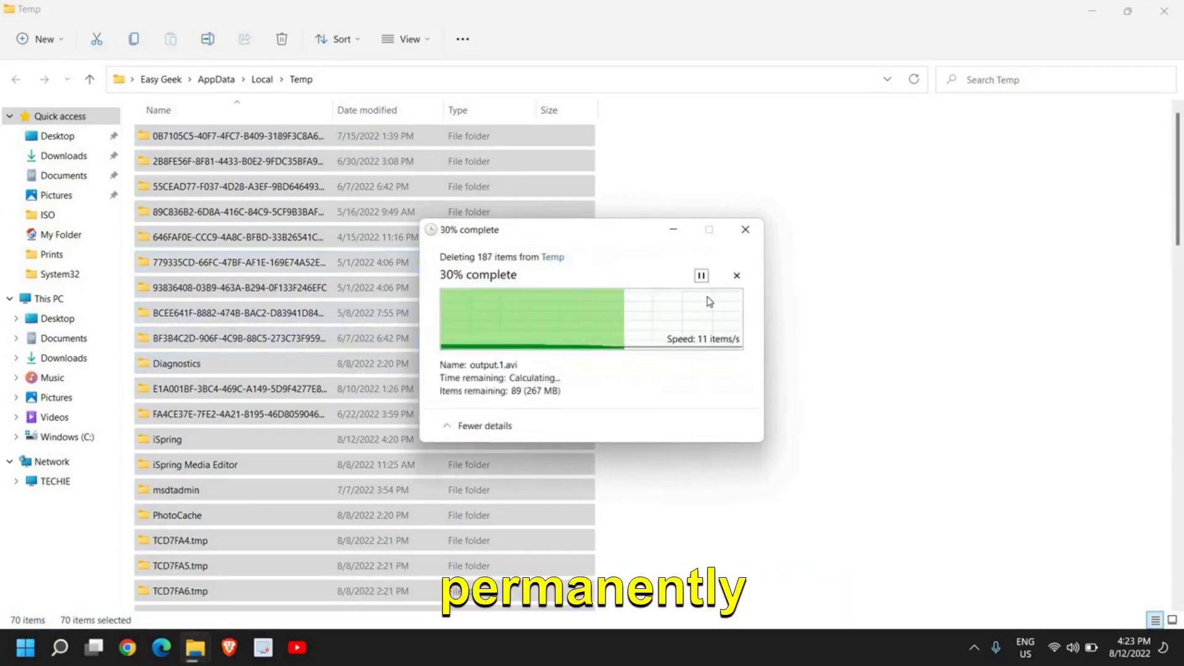
{"action": "left_click", "coordinate": [744, 229]}
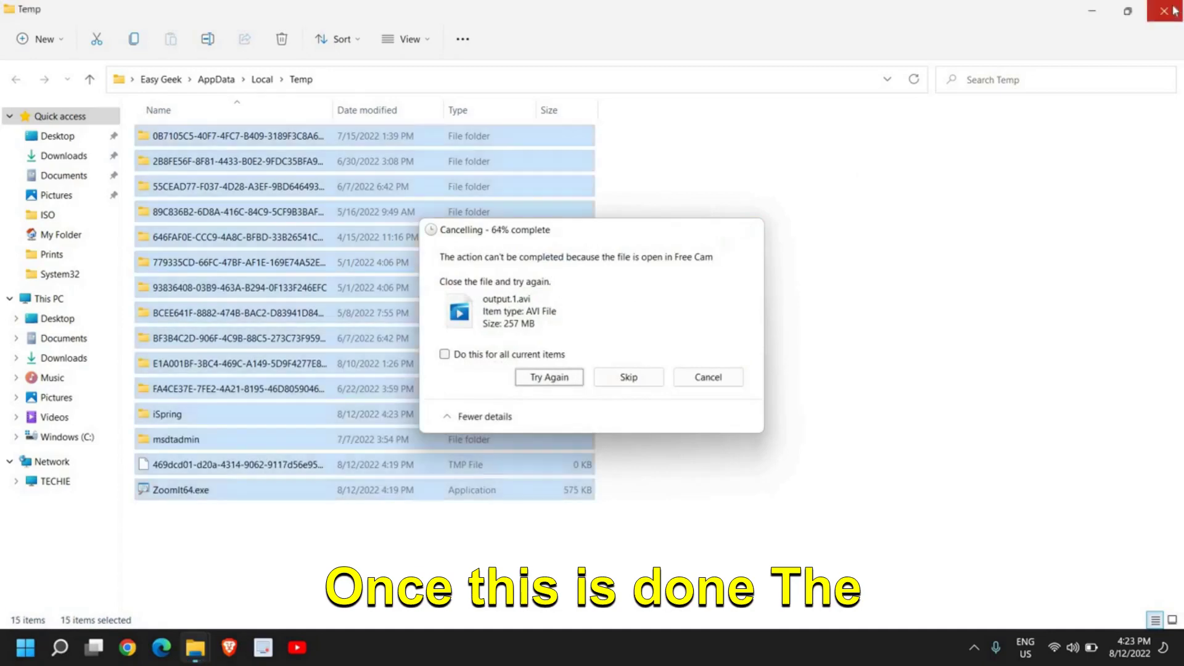
{"action": "left_click", "coordinate": [1163, 10]}
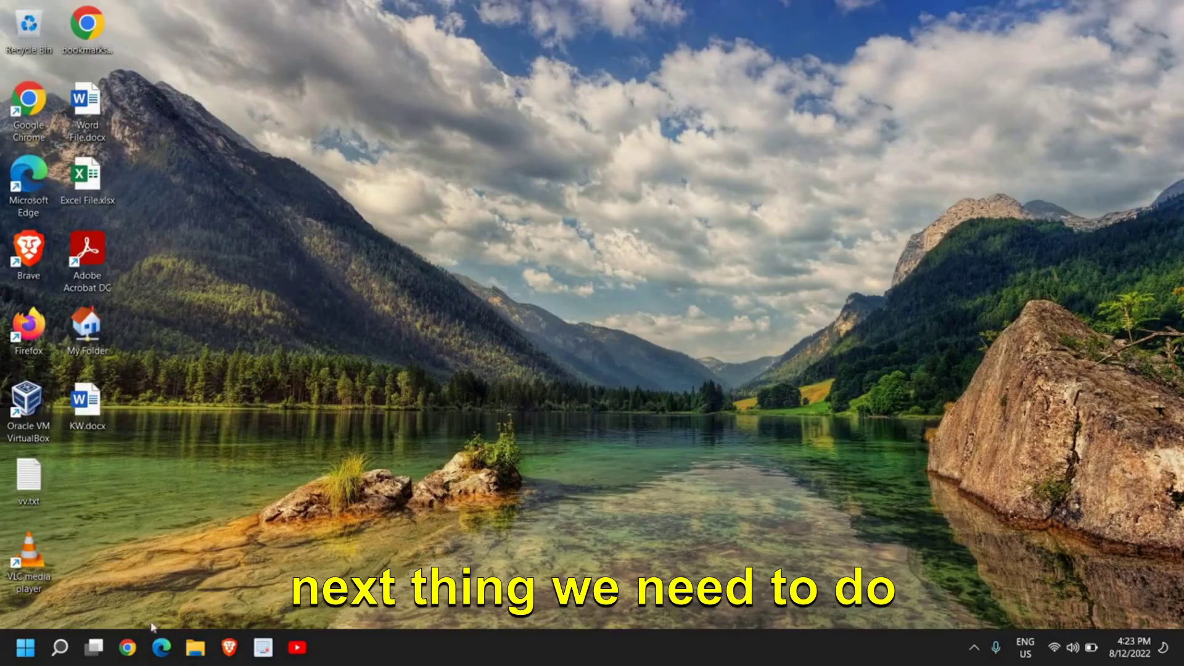
- Switch to Google Chrome and open the Reset and clean up page of its settings
{"action": "left_click", "coordinate": [127, 647]}
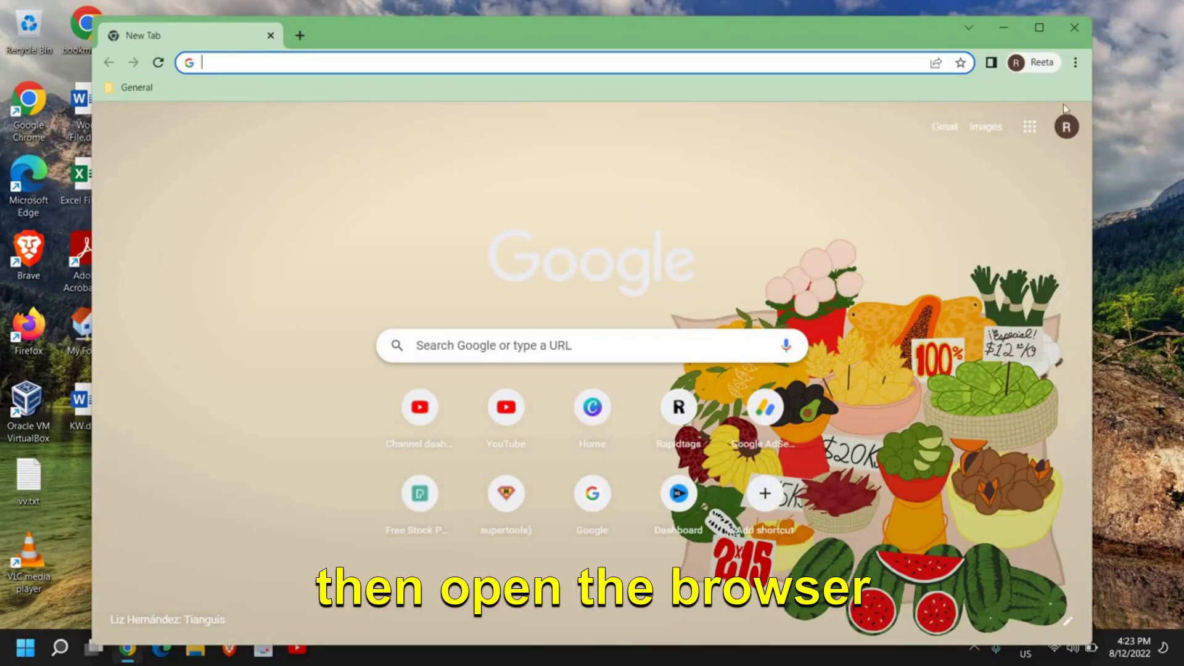
{"action": "left_click", "coordinate": [1074, 64]}
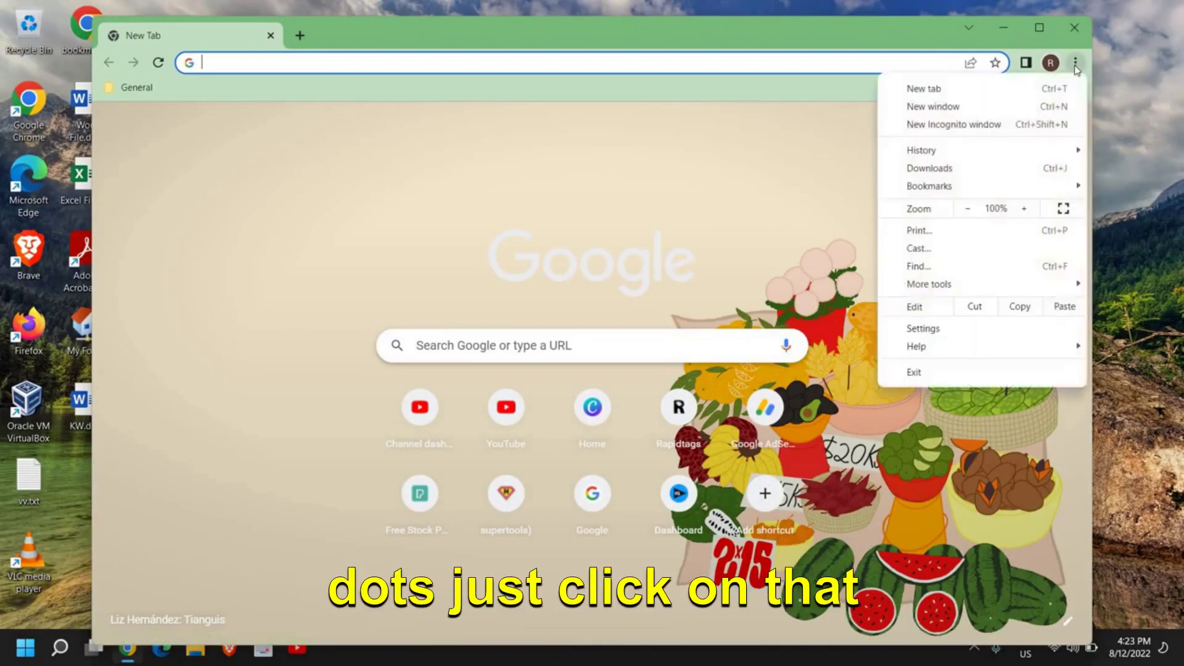
{"action": "left_click", "coordinate": [951, 332]}
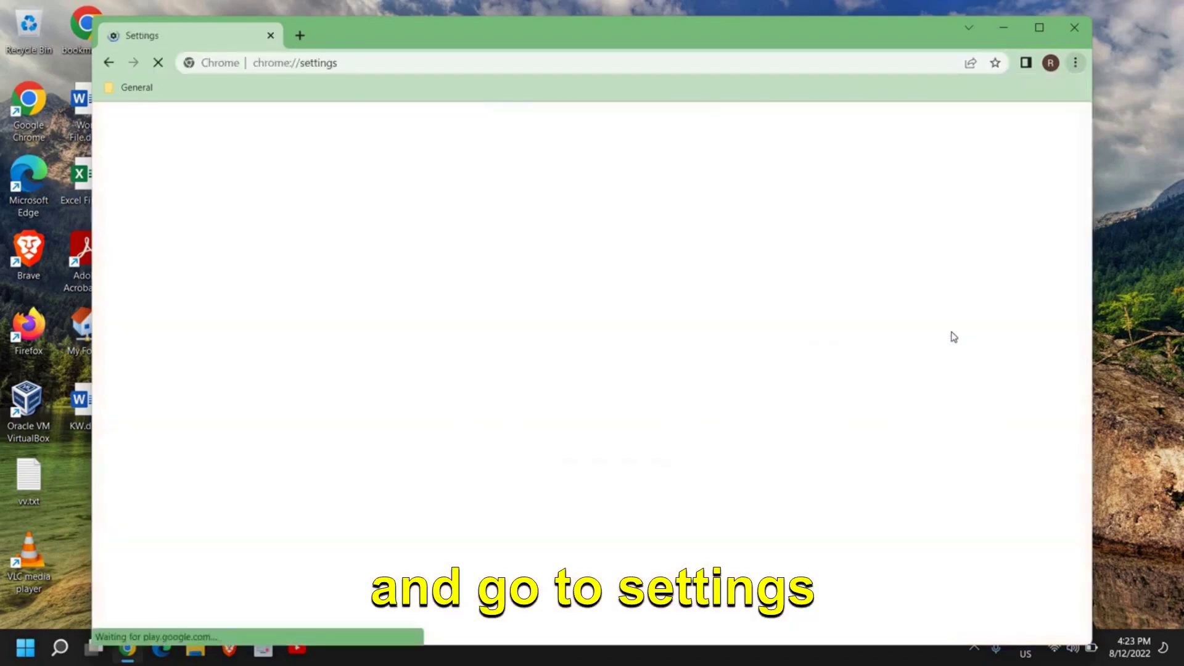
{"action": "left_click", "coordinate": [174, 534]}
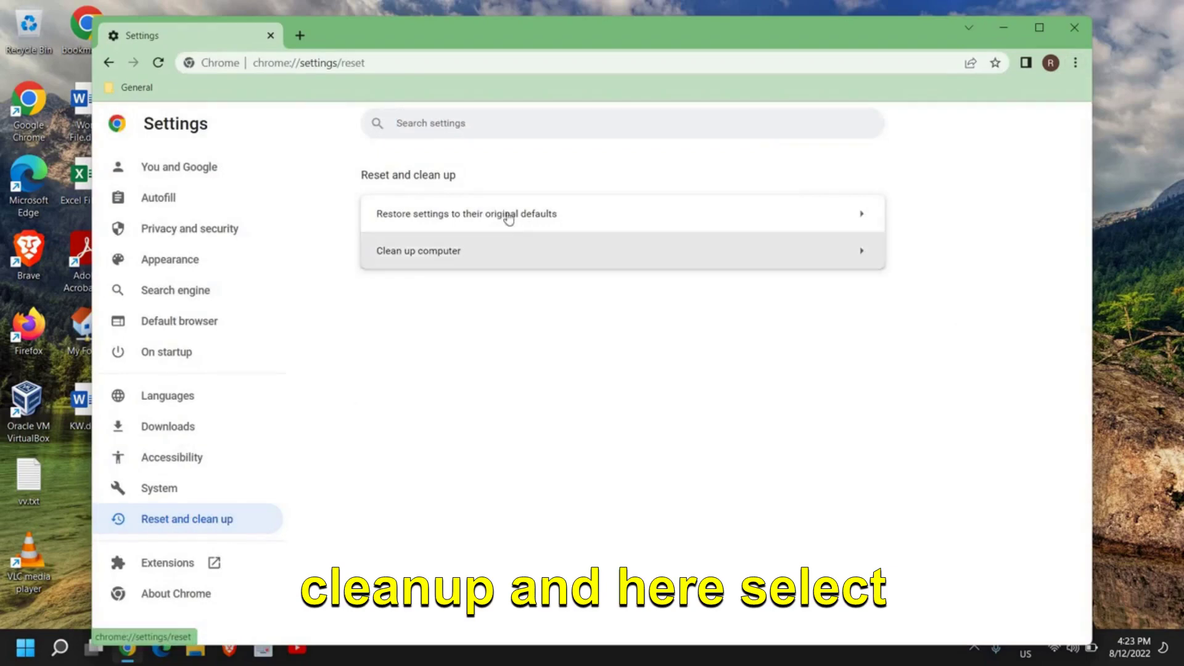
- Review the prompt for restoring settings to their original defaults, cancel it, and close Chrome
{"action": "left_click", "coordinate": [443, 221]}
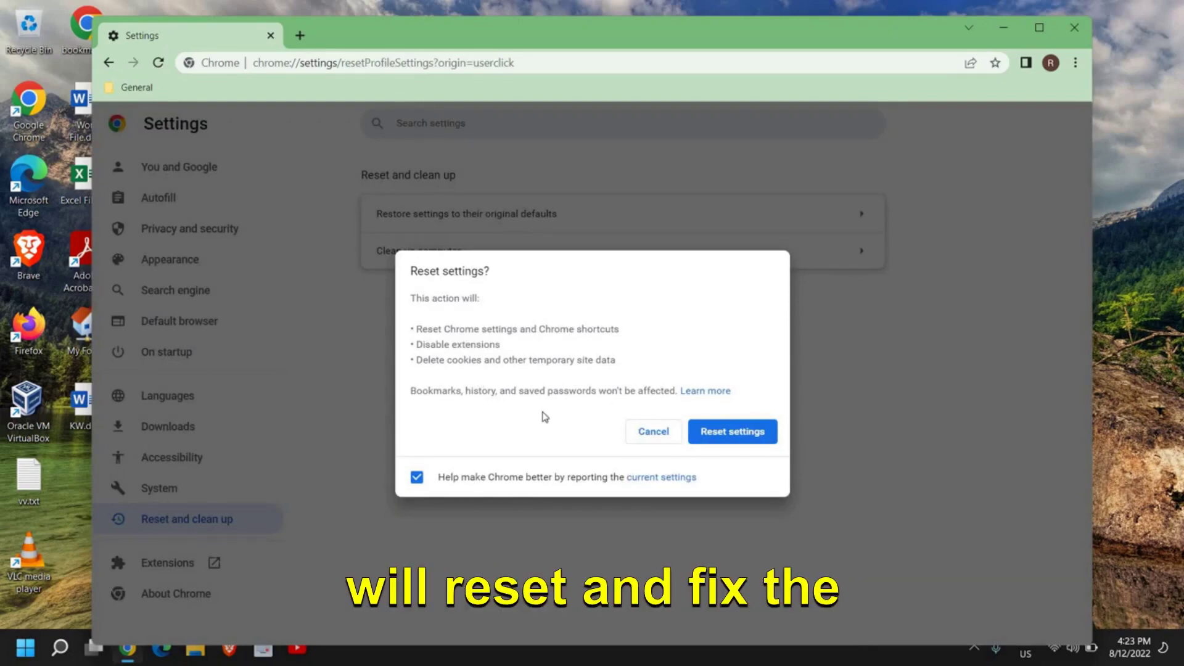
{"action": "left_click", "coordinate": [645, 435]}
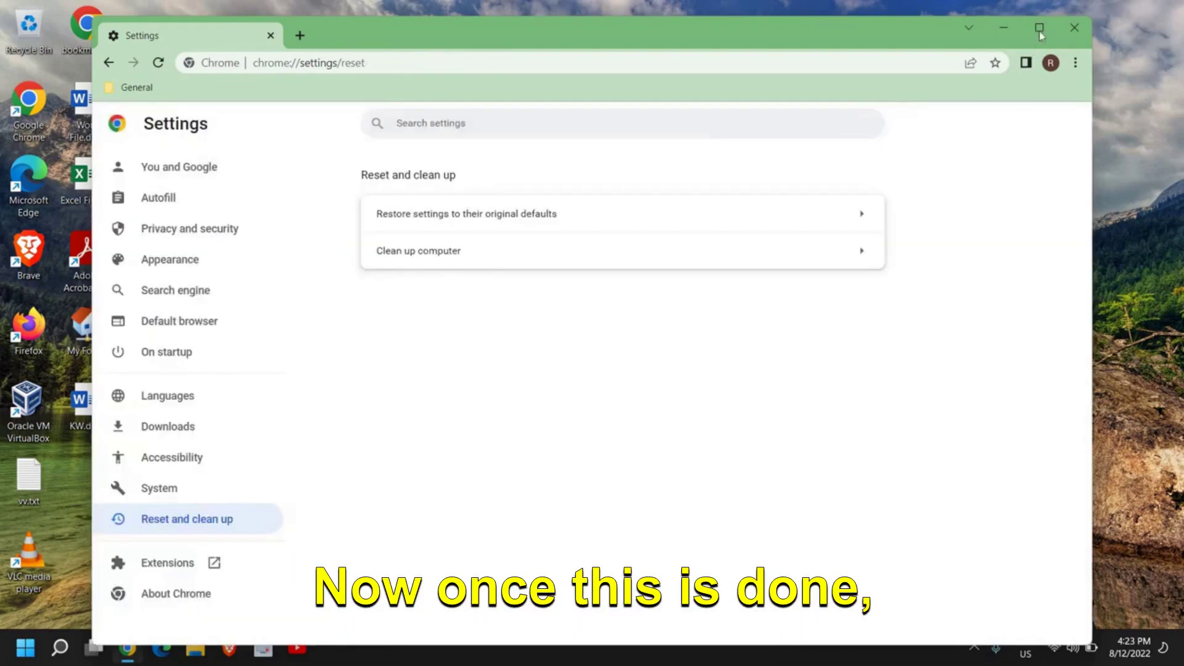
{"action": "left_click", "coordinate": [1074, 27]}
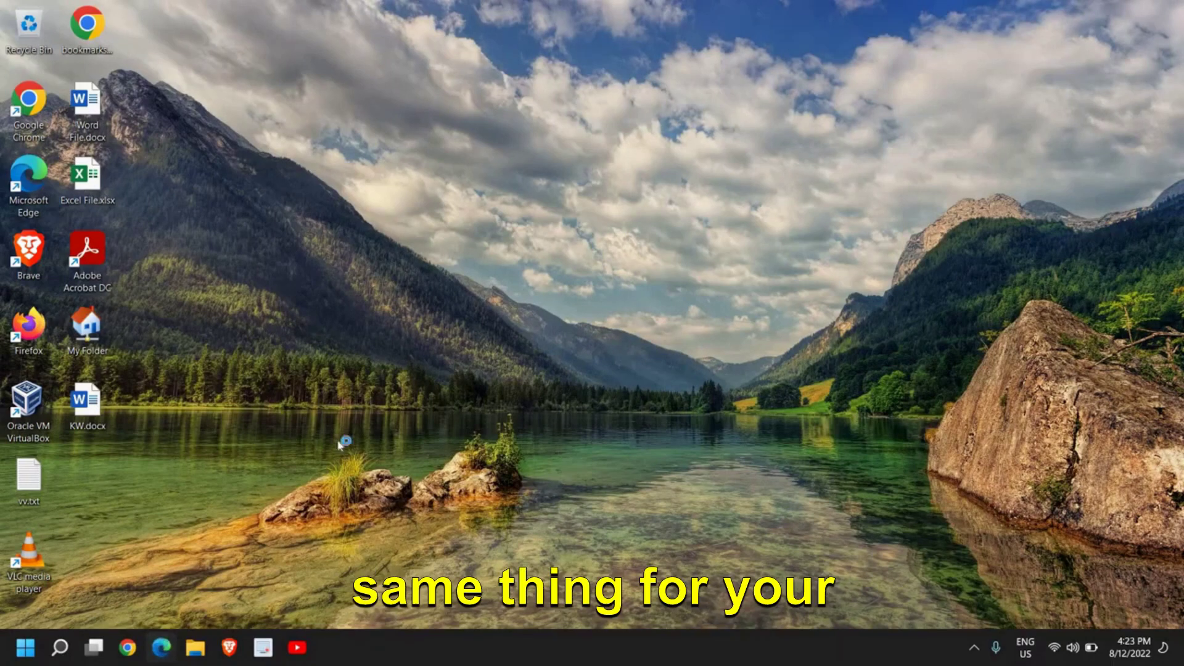
- Switch to Microsoft Edge and open the Reset settings page of its settings
{"action": "key", "text": "super+2"}
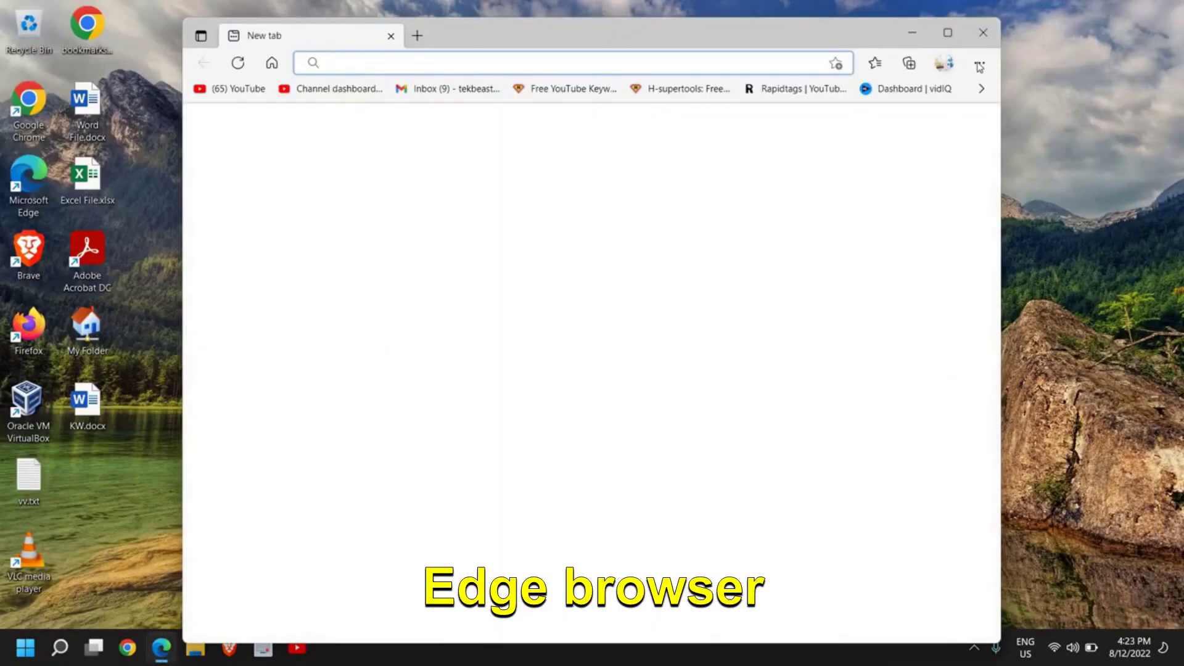
{"action": "left_click", "coordinate": [979, 63]}
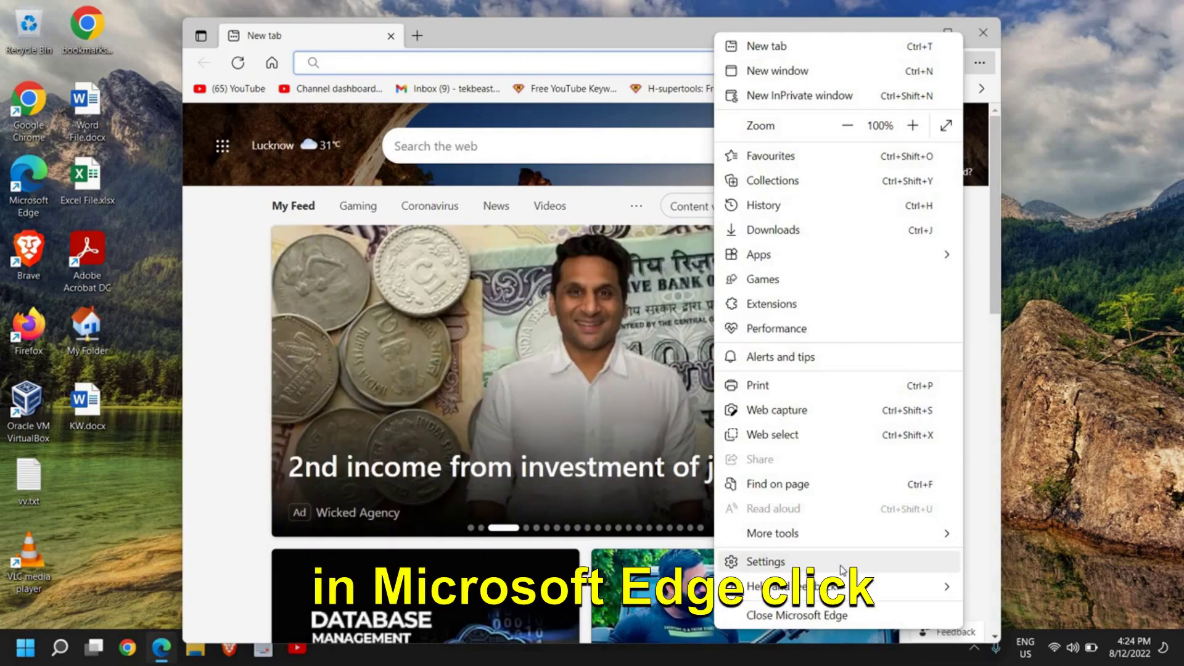
{"action": "left_click", "coordinate": [765, 562]}
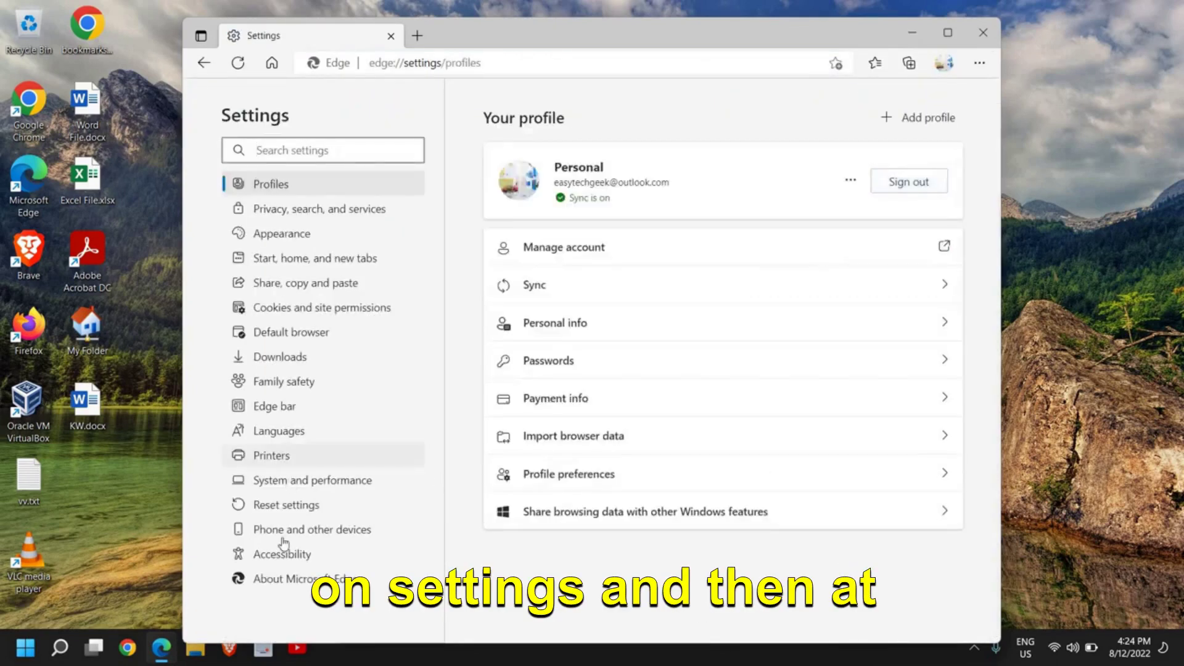
{"action": "left_click", "coordinate": [262, 510]}
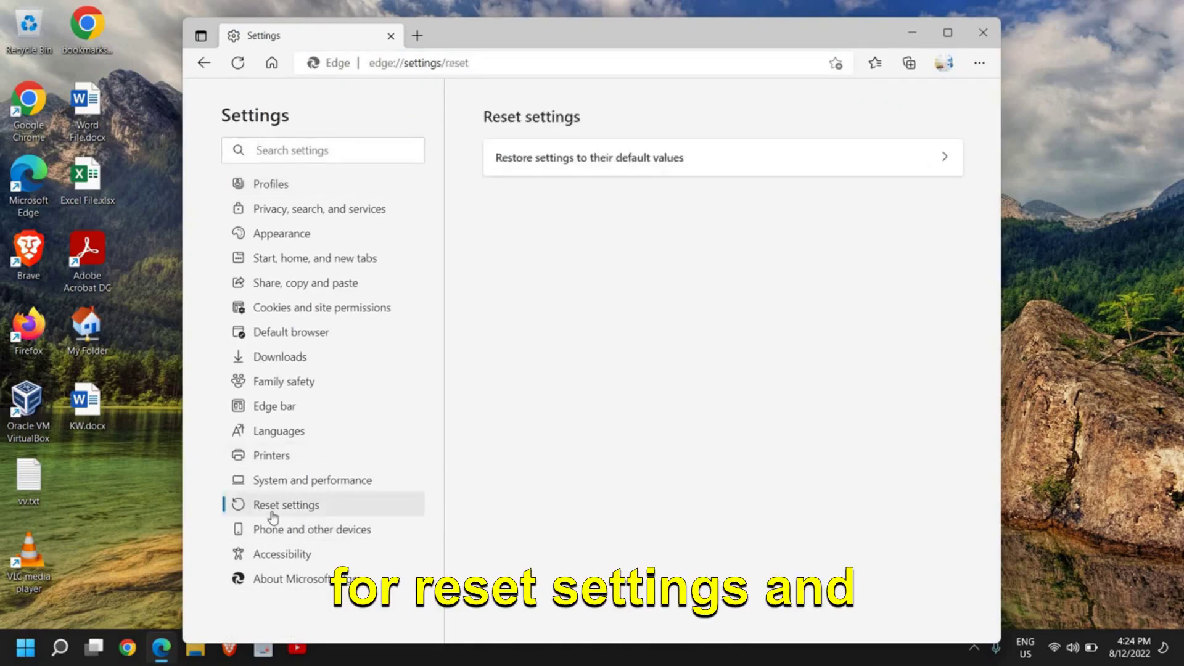
- Review the prompt for restoring Edge settings to their default values, cancel it, and close Edge
{"action": "left_click", "coordinate": [584, 165]}
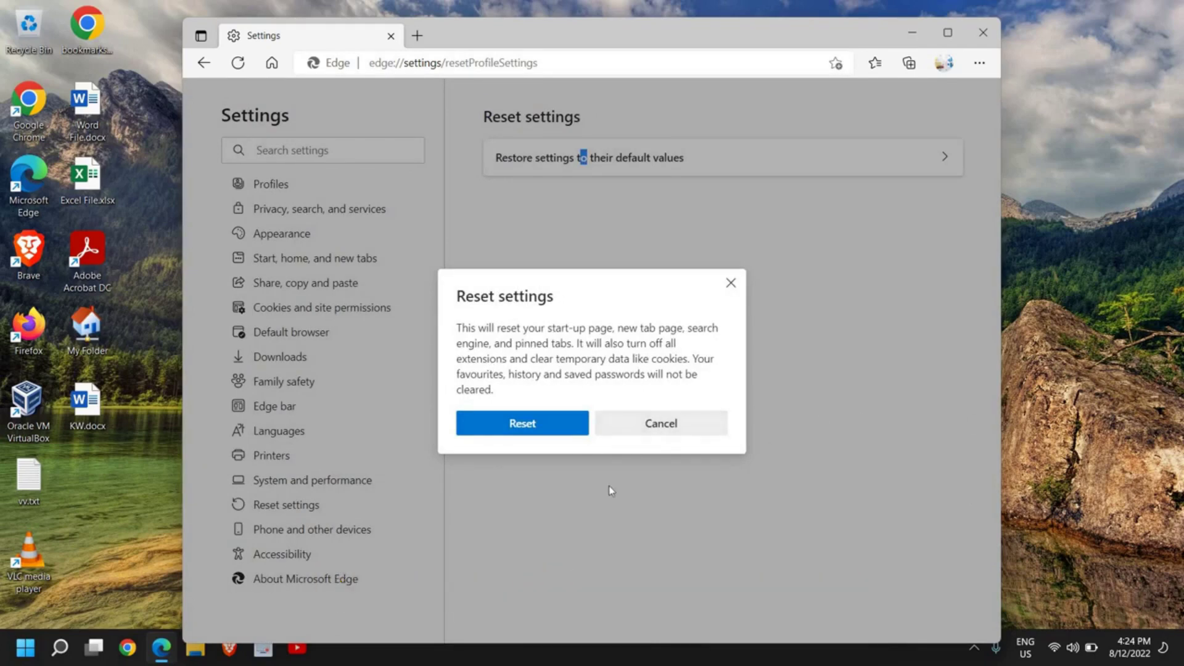
{"action": "left_click", "coordinate": [629, 432]}
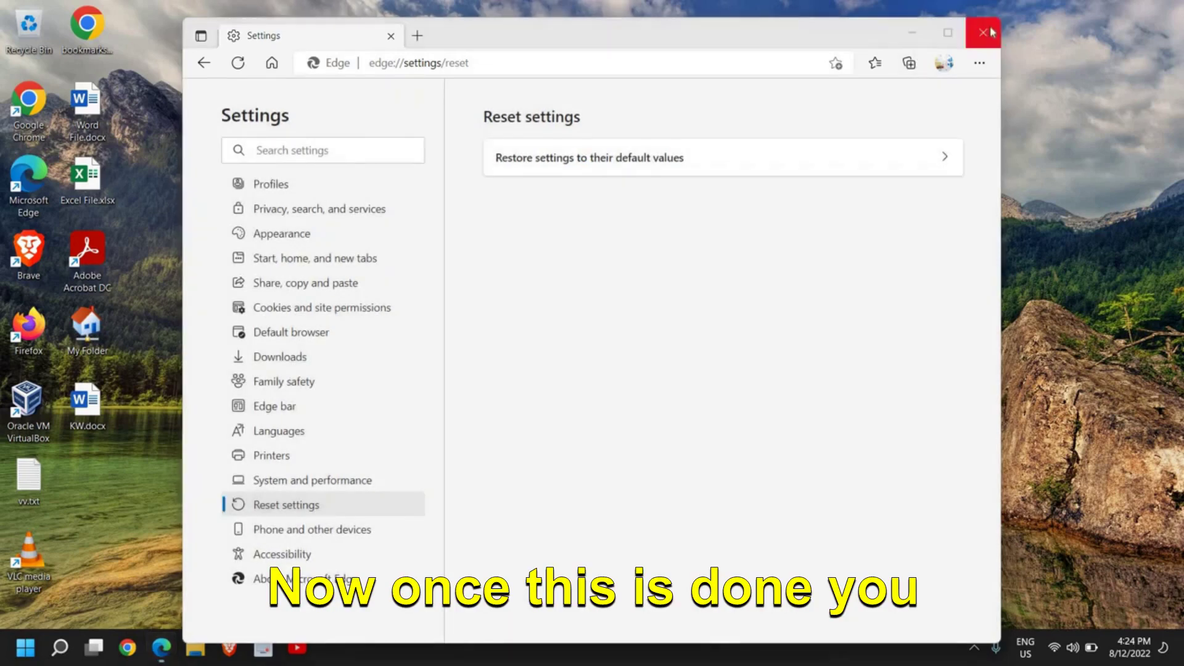
{"action": "left_click", "coordinate": [983, 32]}
- Switch to Google Chrome and search Google for "malawarebytes"
{"action": "left_click", "coordinate": [127, 647]}
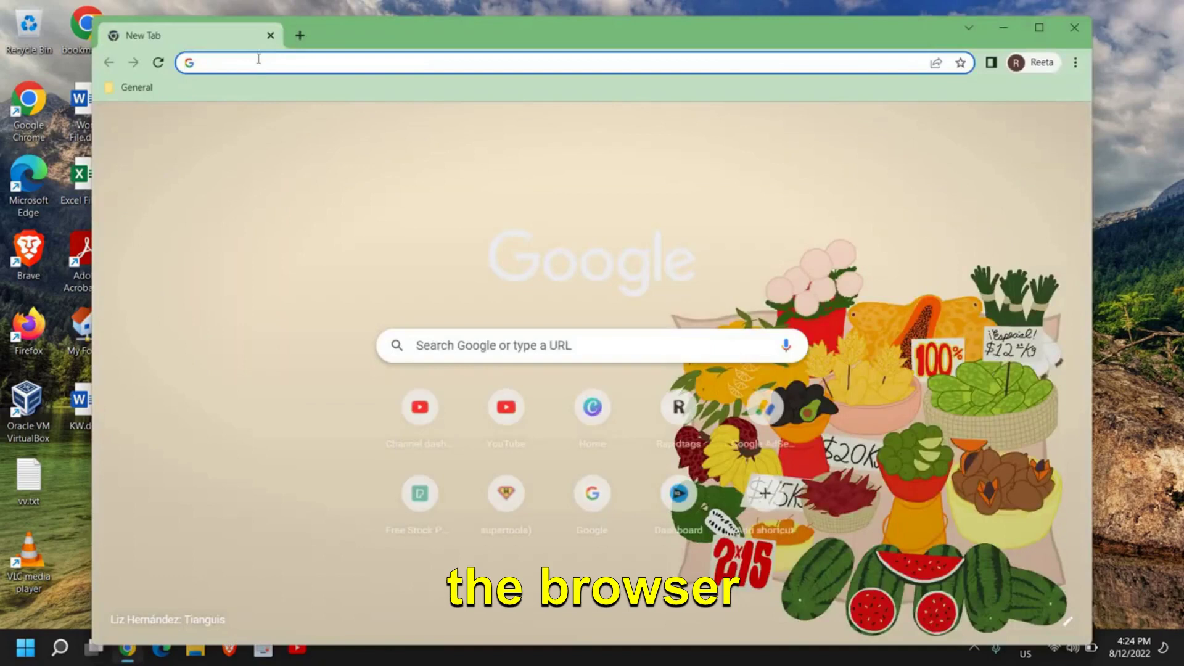
{"action": "left_click", "coordinate": [259, 58]}
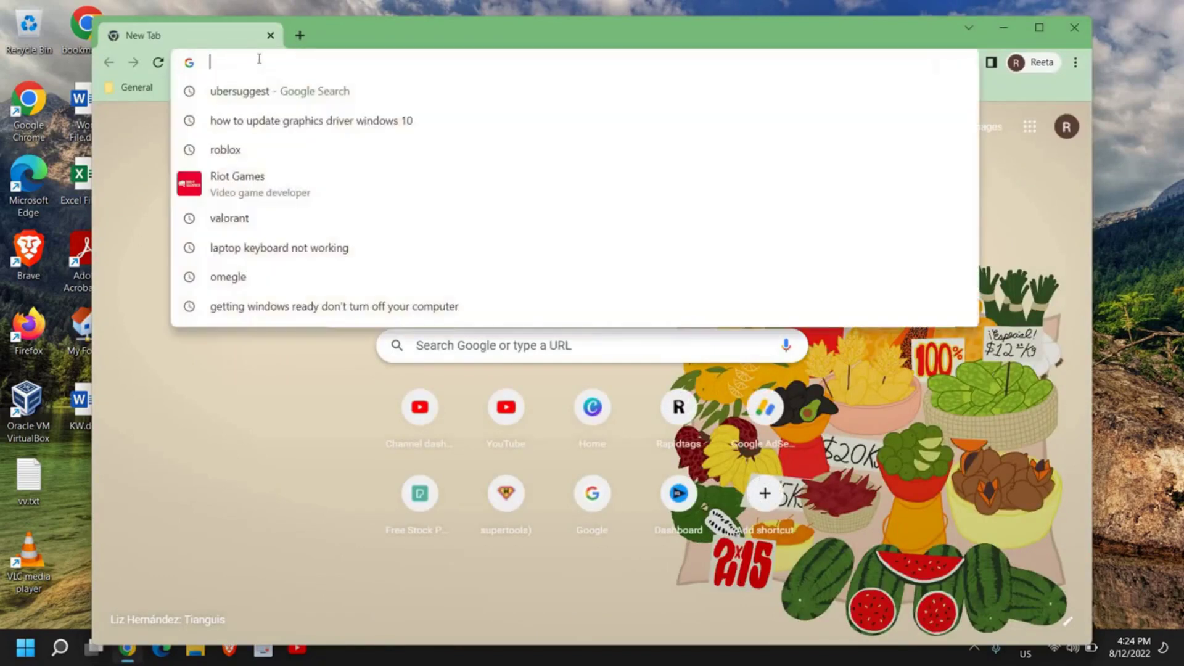
{"action": "type", "text": "mala"}
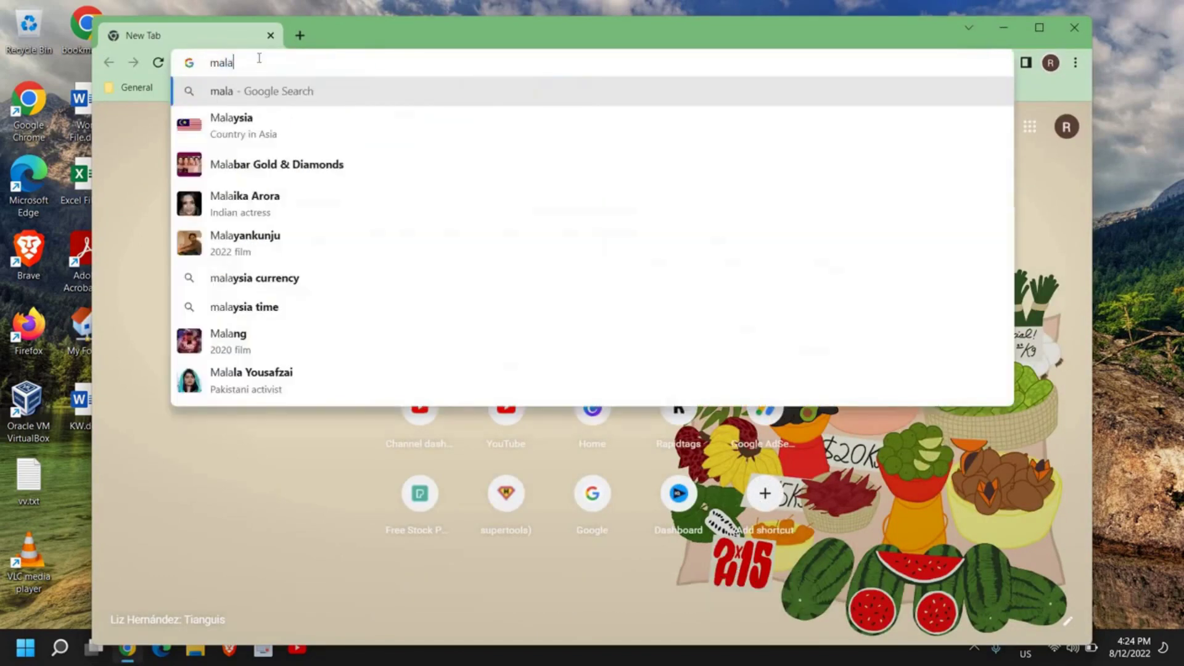
{"action": "type", "text": "ware"}
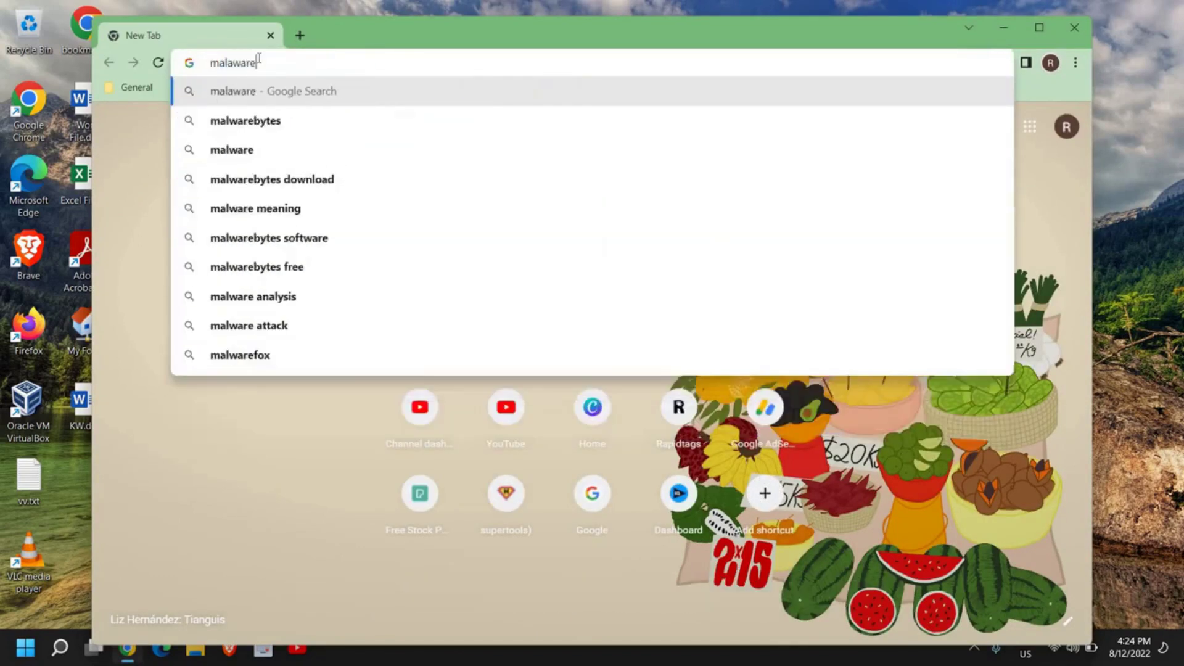
{"action": "type", "text": "bytes"}
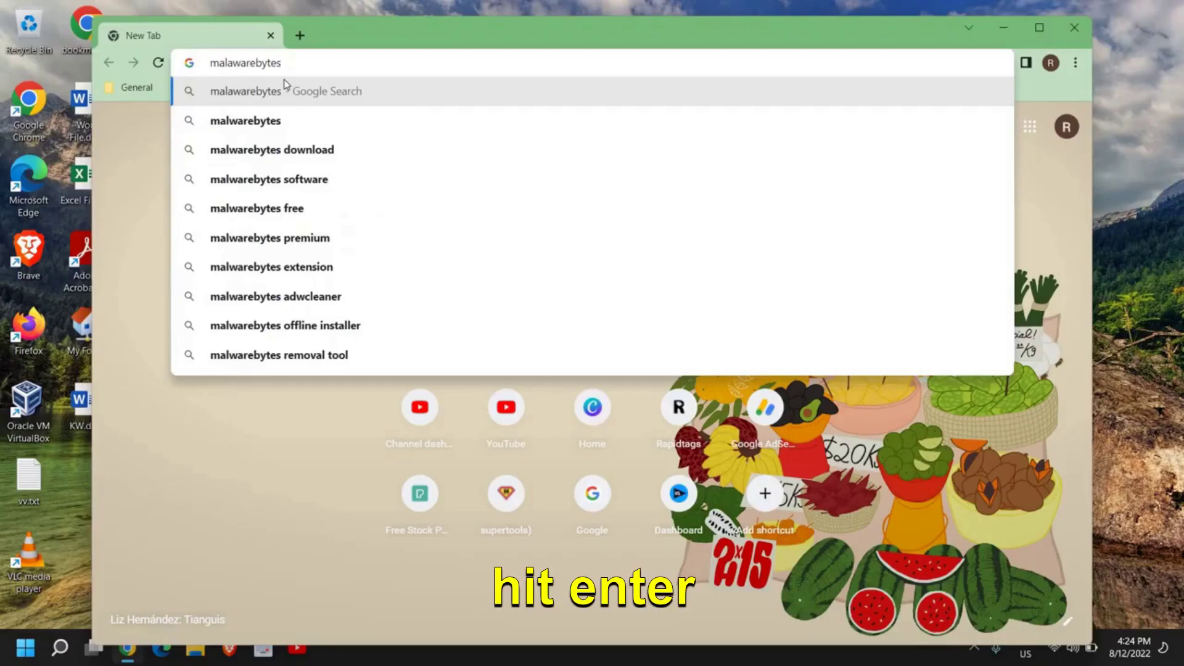
{"action": "key", "text": "Return"}
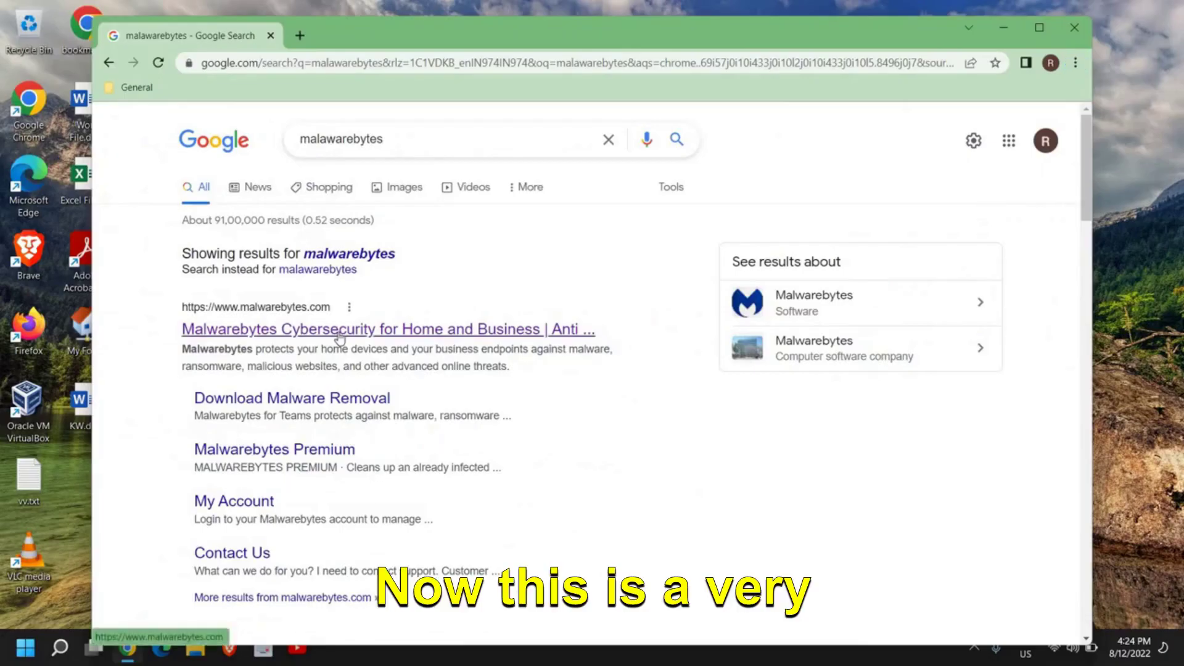
- Open the official malwarebytes.com result, start the free download of the personal product, and close Chrome
{"action": "left_click", "coordinate": [339, 338]}
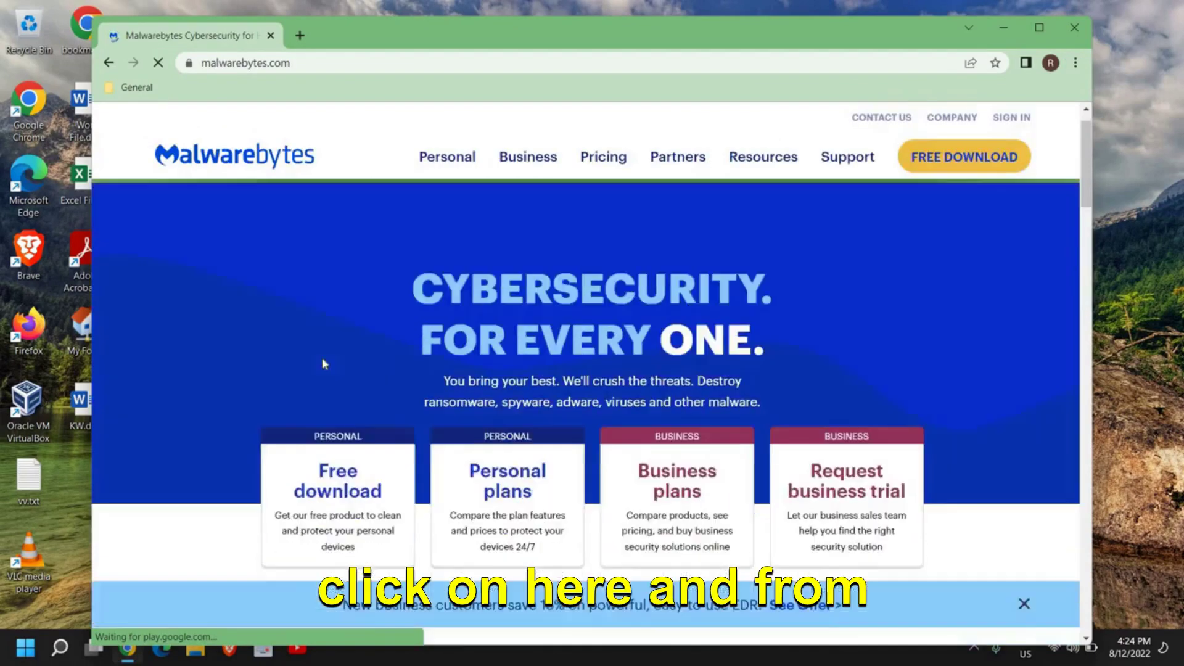
{"action": "scroll", "coordinate": [325, 363], "scroll_direction": "down", "scroll_amount": 5}
{"action": "scroll", "coordinate": [576, 300], "scroll_direction": "up", "scroll_amount": 3}
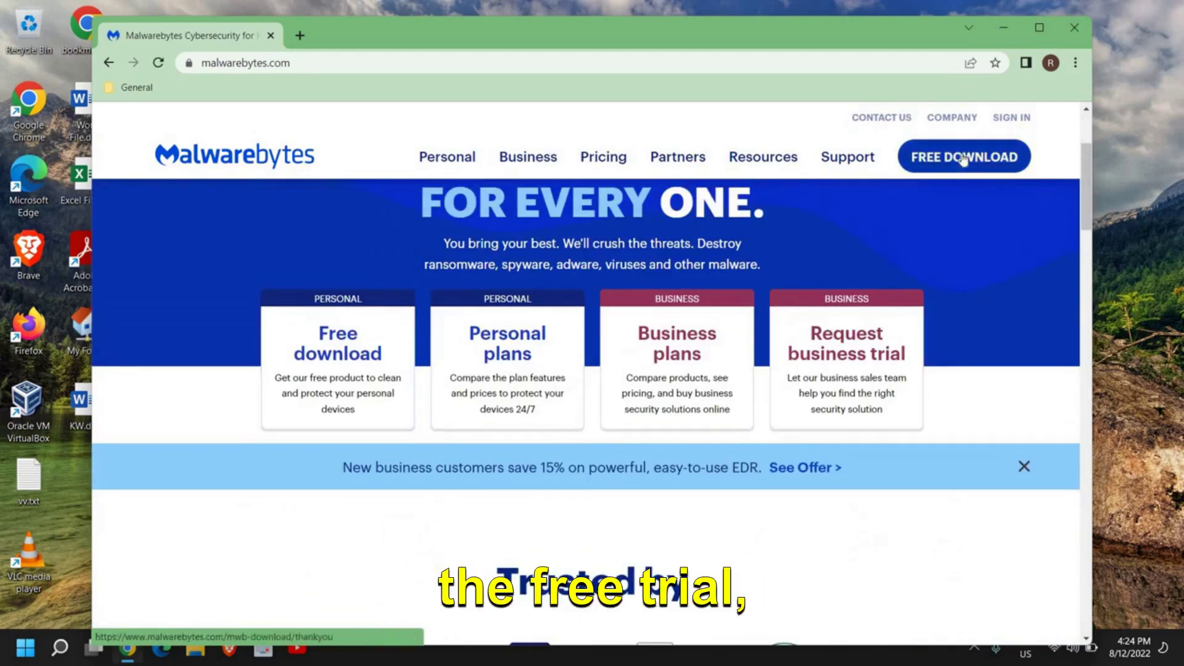
{"action": "left_click", "coordinate": [347, 385]}
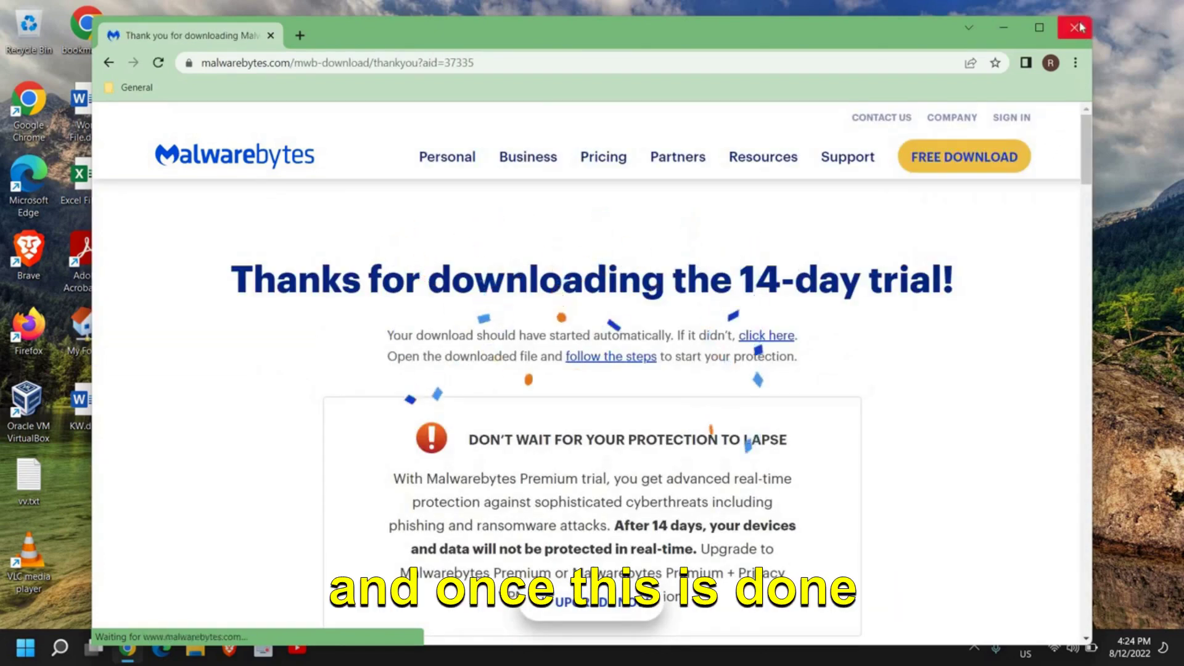
{"action": "left_click", "coordinate": [1080, 26]}
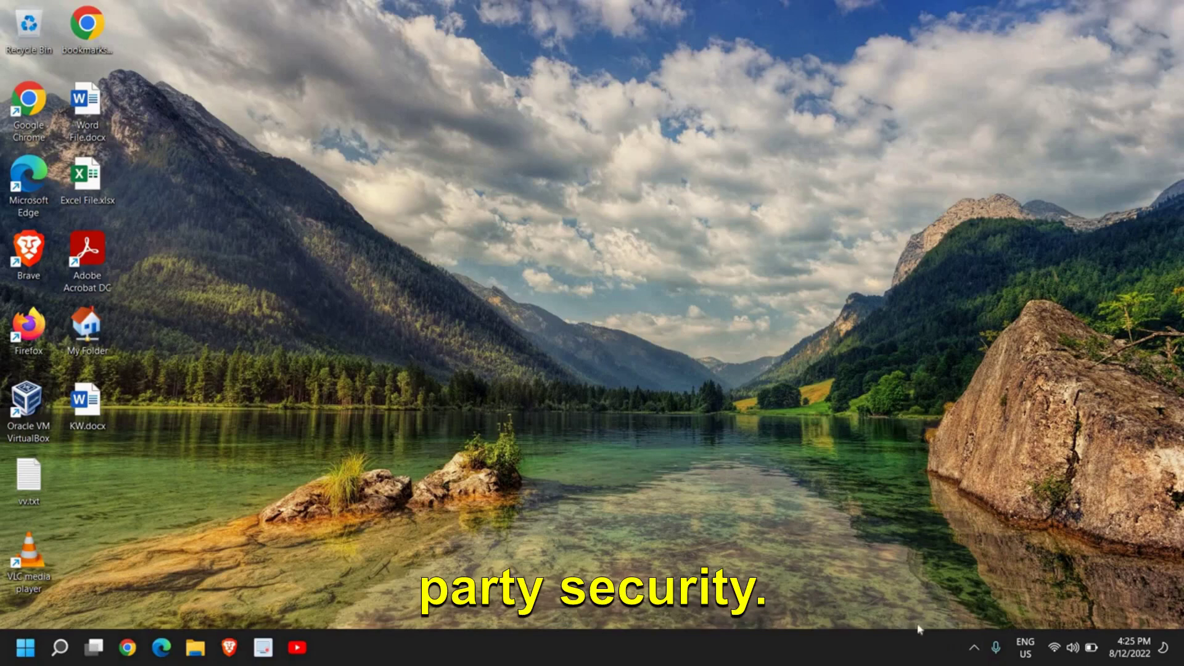
- Switch to Windows Security and open the scan options under Virus & threat protection
{"action": "left_click", "coordinate": [973, 652]}
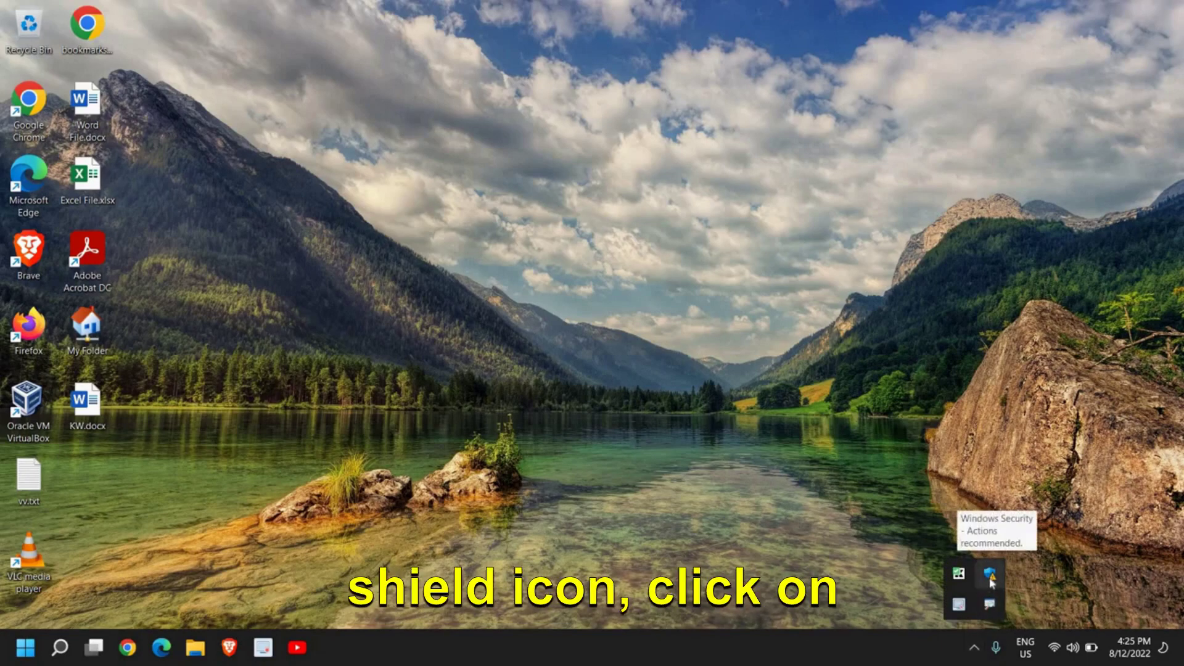
{"action": "left_click", "coordinate": [990, 577]}
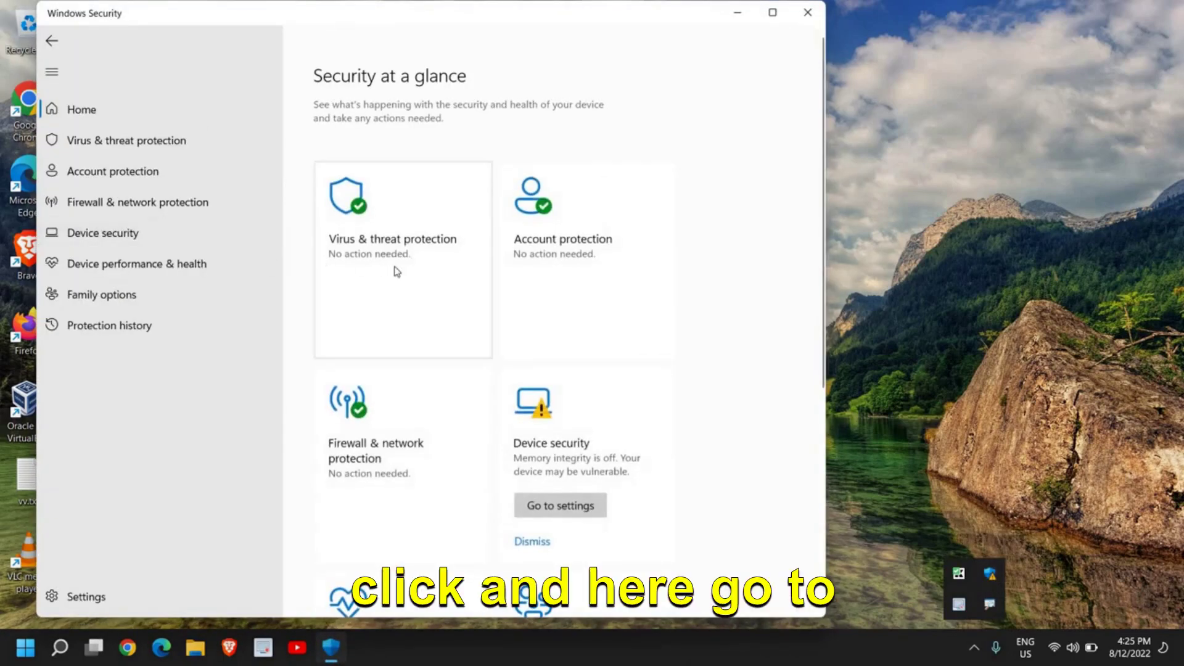
{"action": "left_click", "coordinate": [403, 276]}
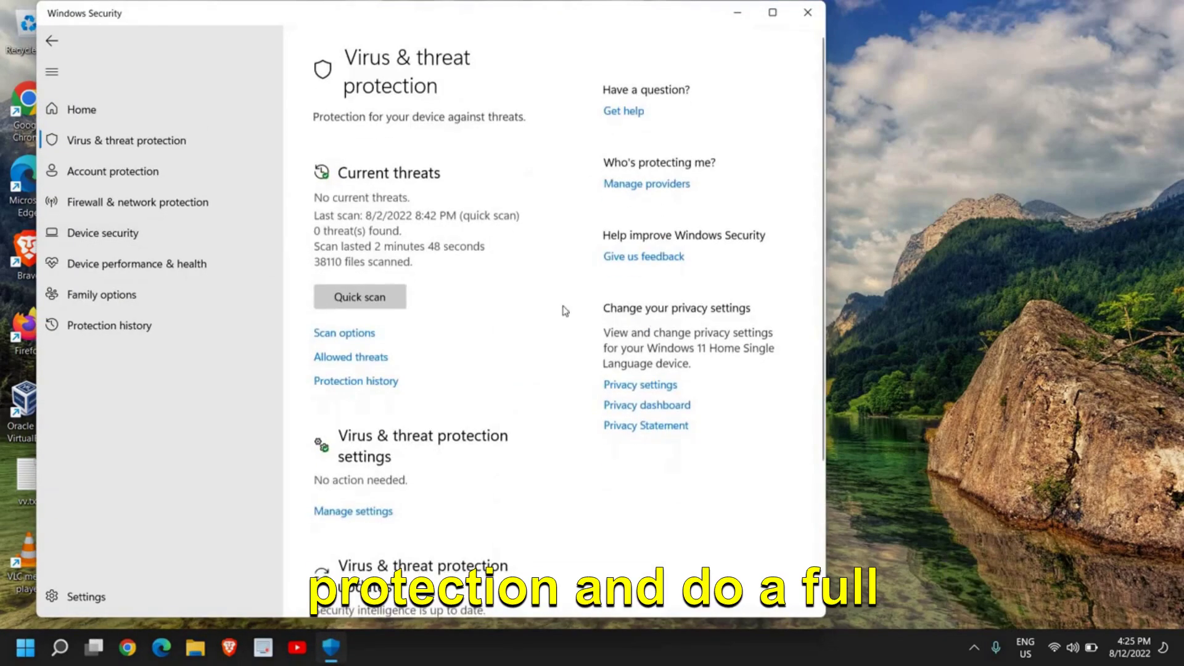
{"action": "left_click", "coordinate": [358, 334]}
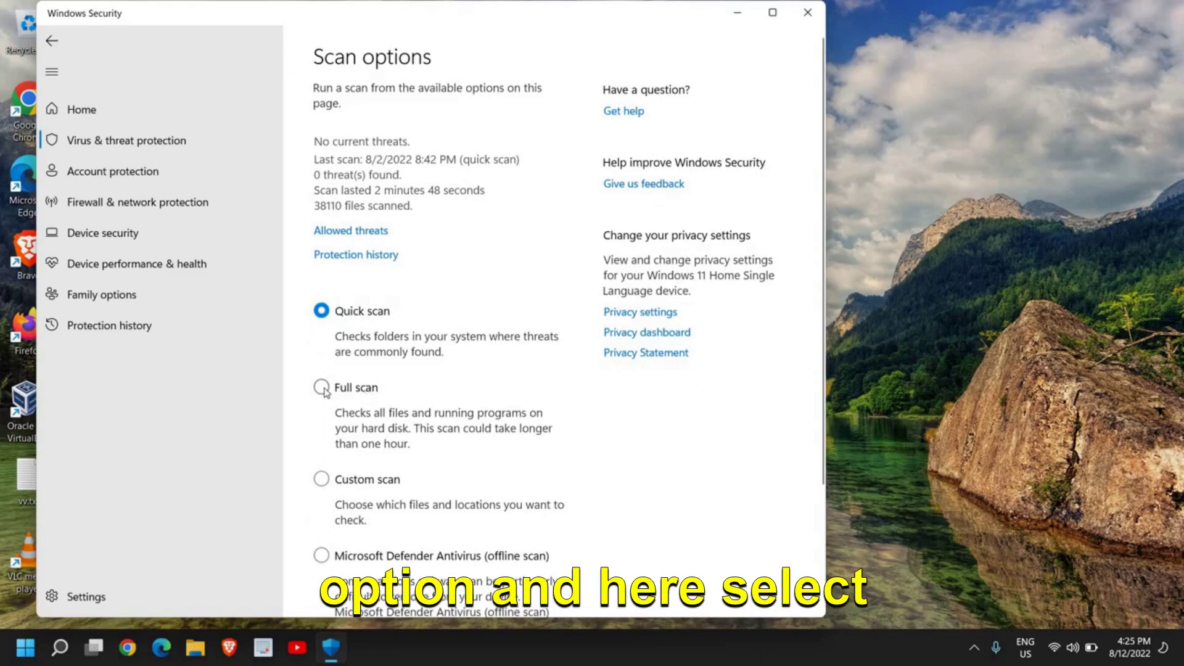
- Start a Full scan of the computer and minimize Windows Security while it runs
{"action": "left_click", "coordinate": [321, 387]}
{"action": "scroll", "coordinate": [370, 494], "scroll_direction": "down", "scroll_amount": 3}
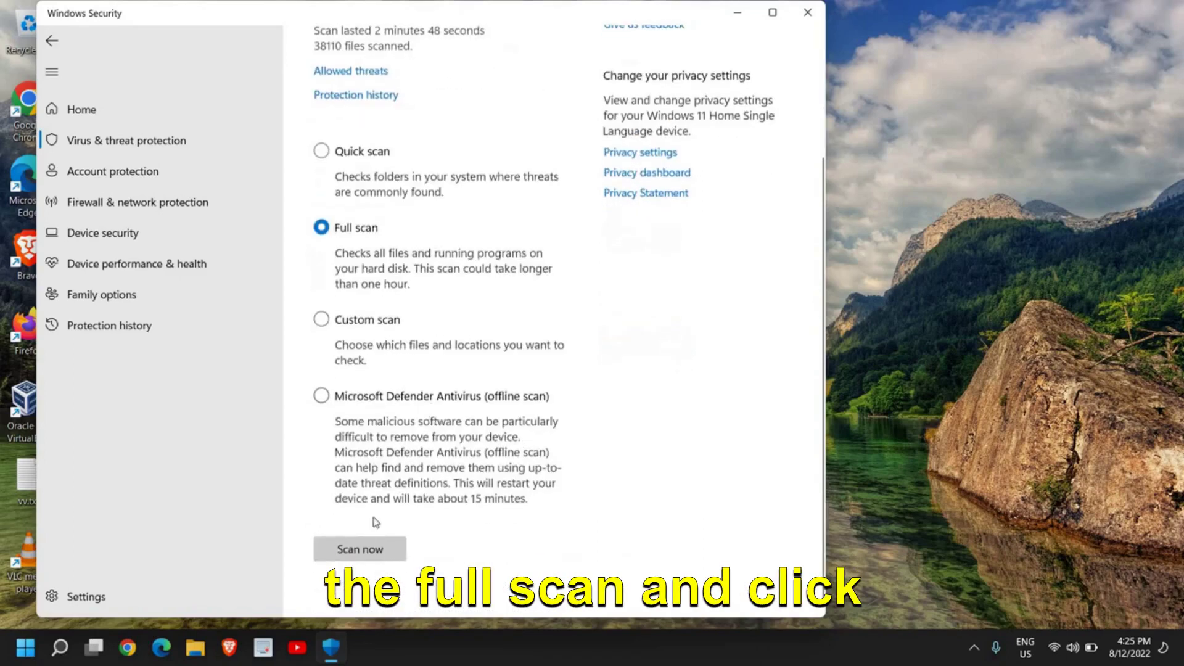
{"action": "left_click", "coordinate": [354, 555]}
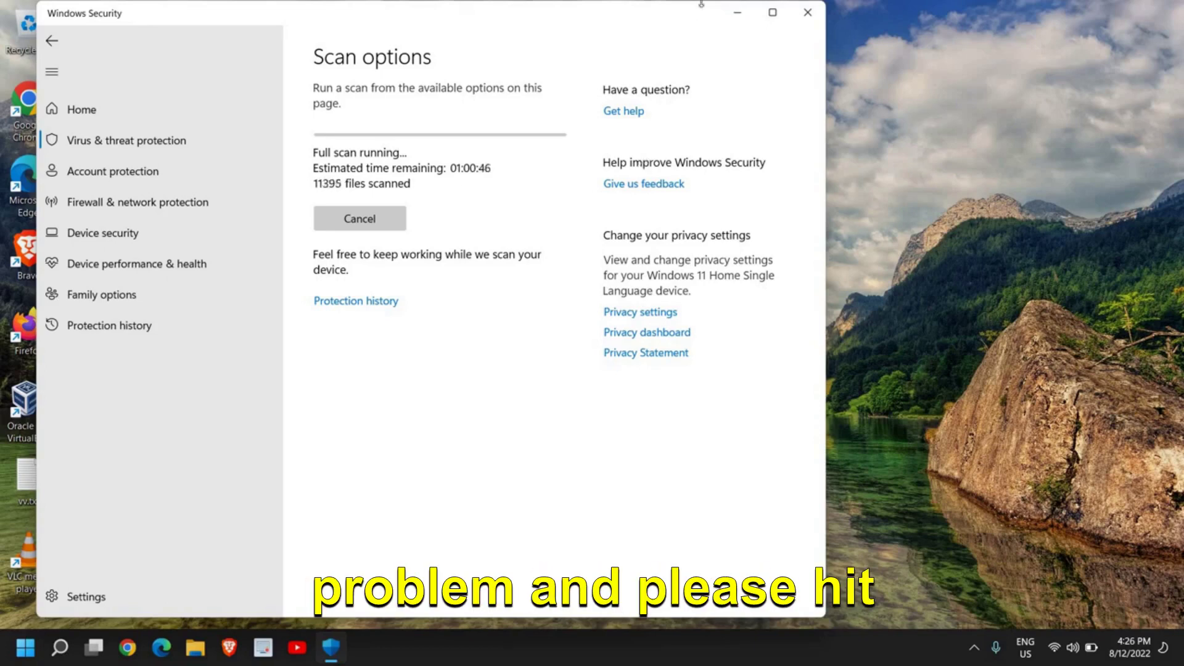
{"action": "left_click", "coordinate": [736, 13]}
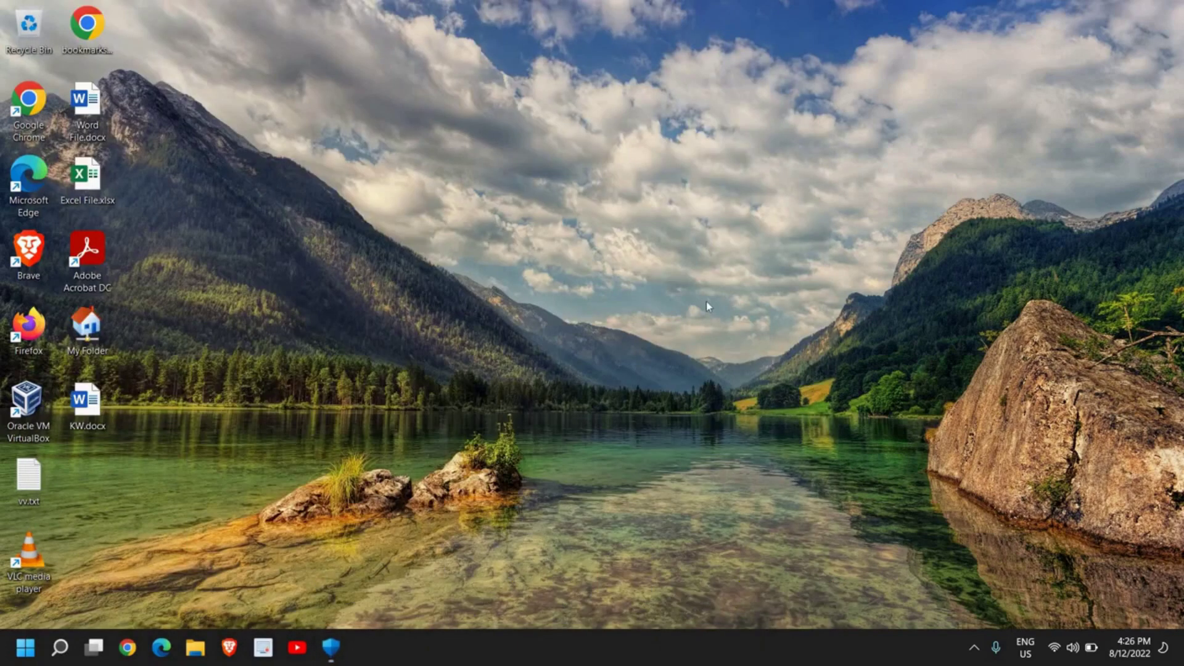